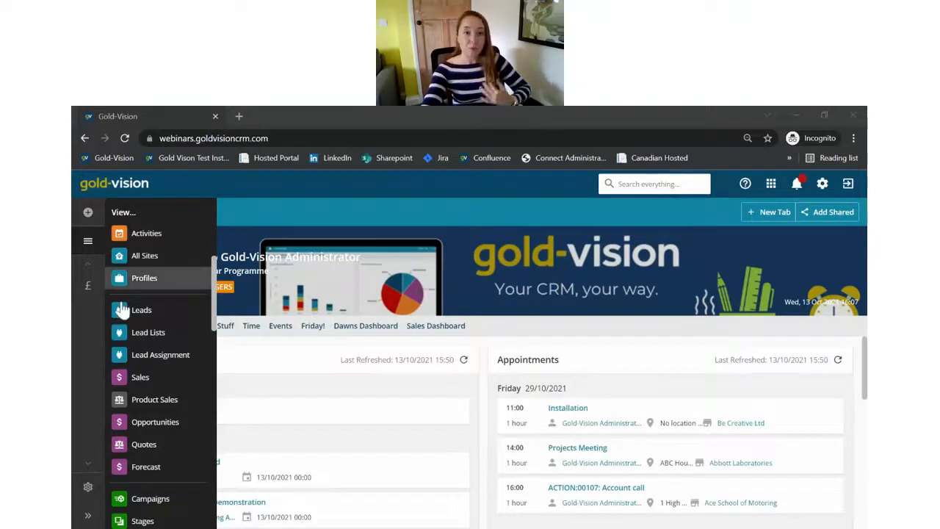
# Step: Open the Expo 2022 list from the Lead Lists view
pyautogui.click(142, 335)
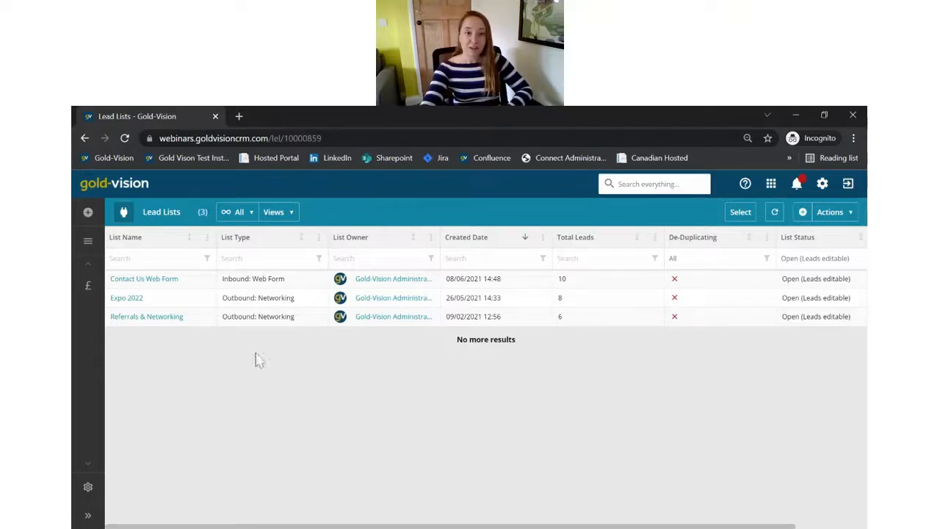
pyautogui.click(127, 299)
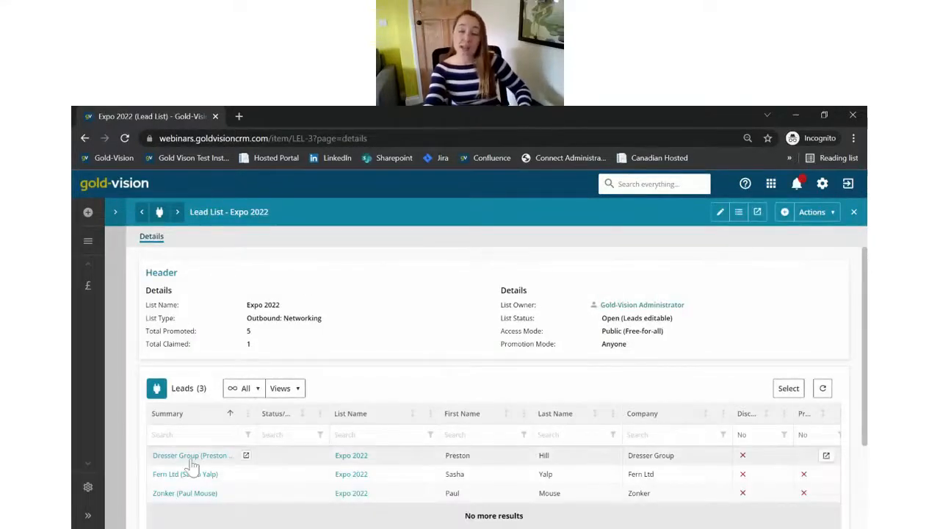
pyautogui.click(191, 457)
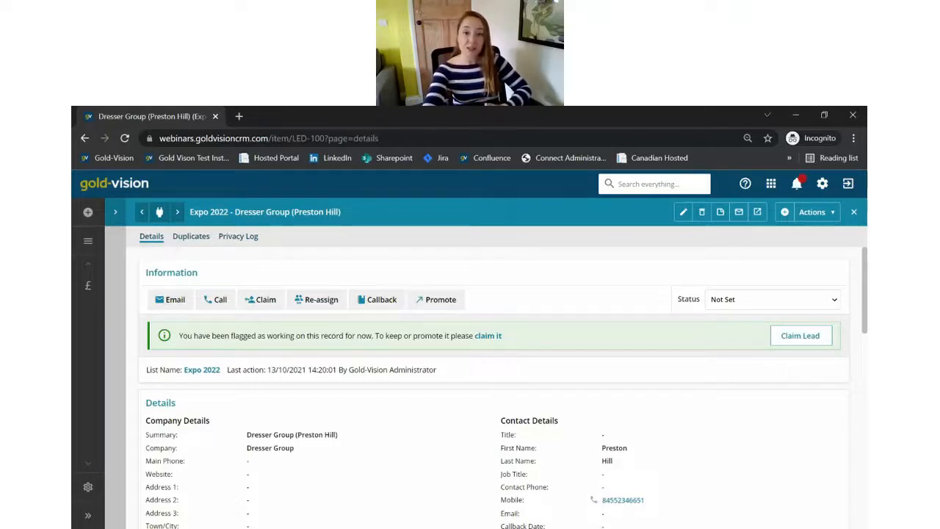
pyautogui.click(437, 301)
pyautogui.click(486, 451)
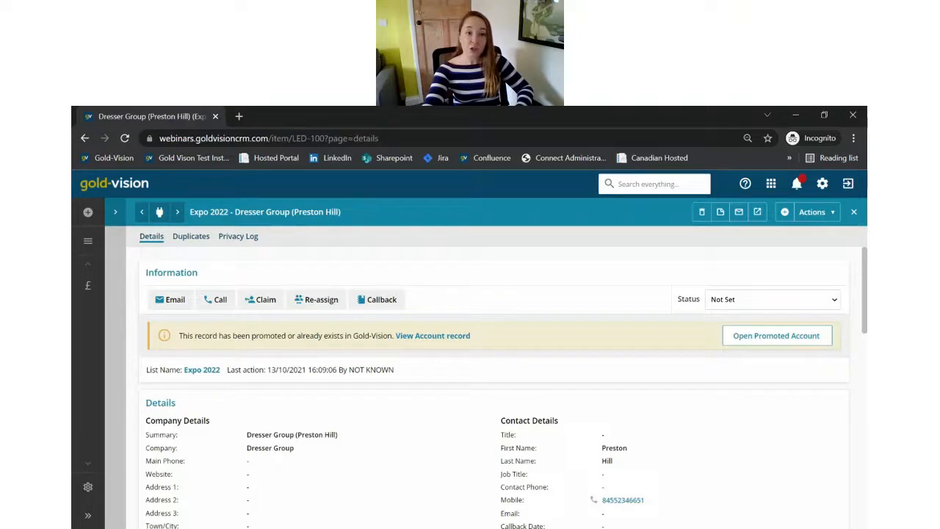
pyautogui.click(88, 241)
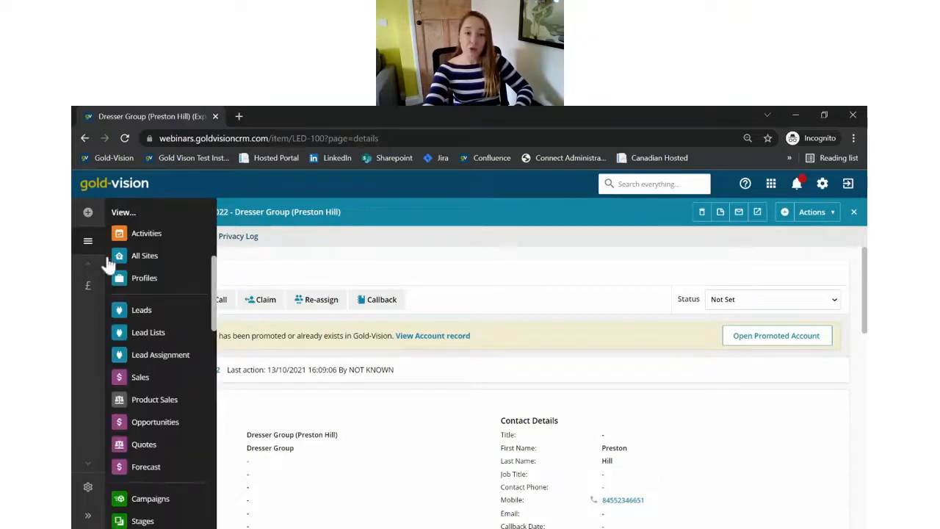
# Step: Go through Lead Assignment to the Accounts list and open the Dresser Group account (ACC-36)
pyautogui.click(182, 360)
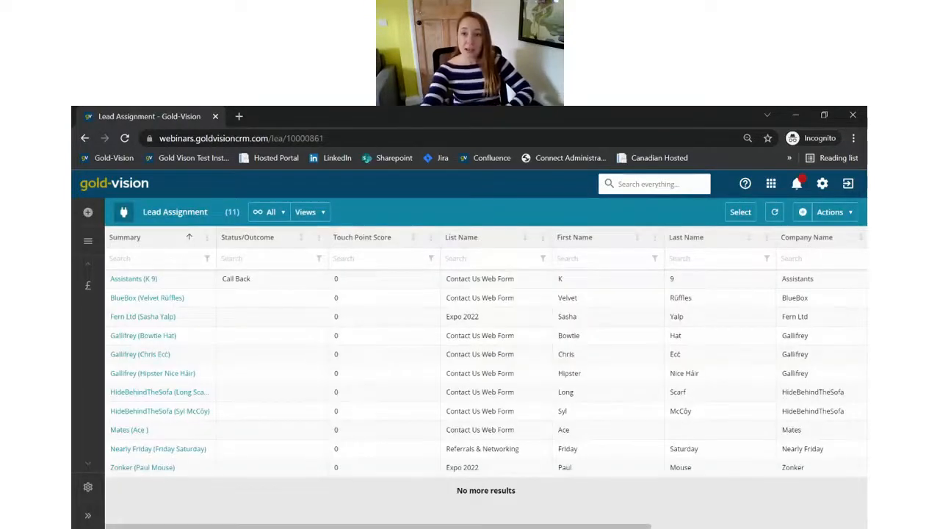
pyautogui.click(828, 213)
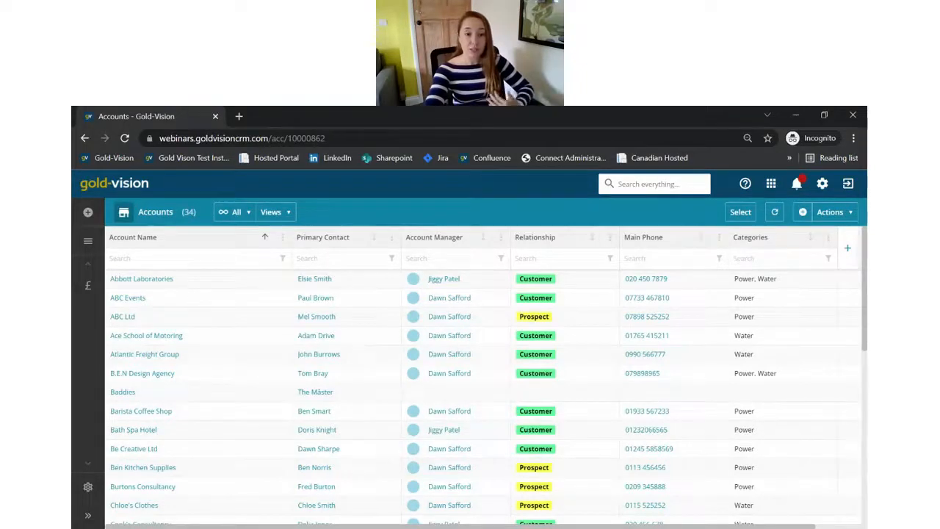
pyautogui.scroll(-5, 229, 301)
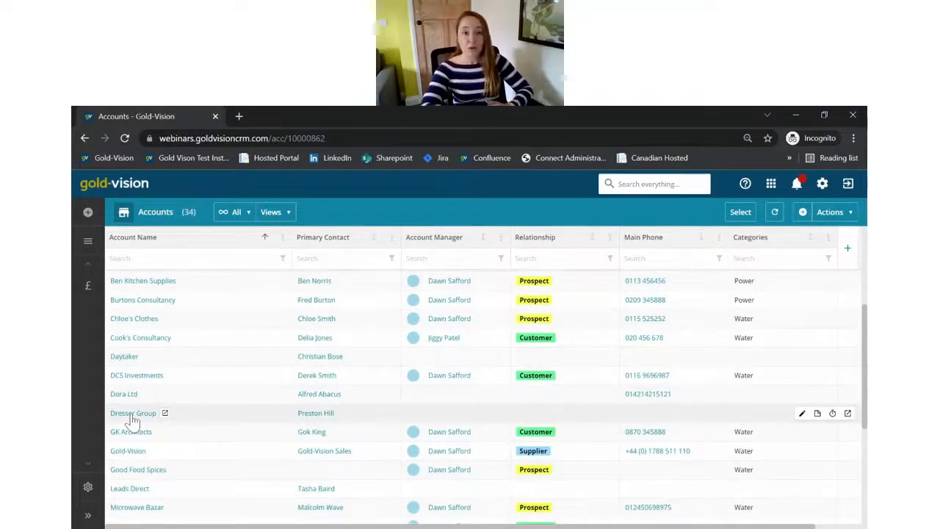
pyautogui.click(132, 413)
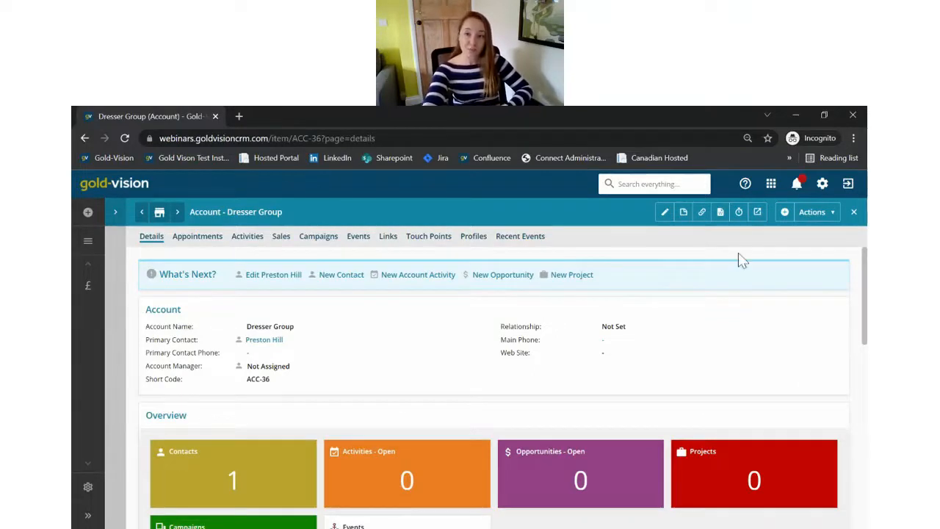
# Step: Start a new Dresser Group opportunity with the summary '3x Training Sessions'
pyautogui.click(785, 213)
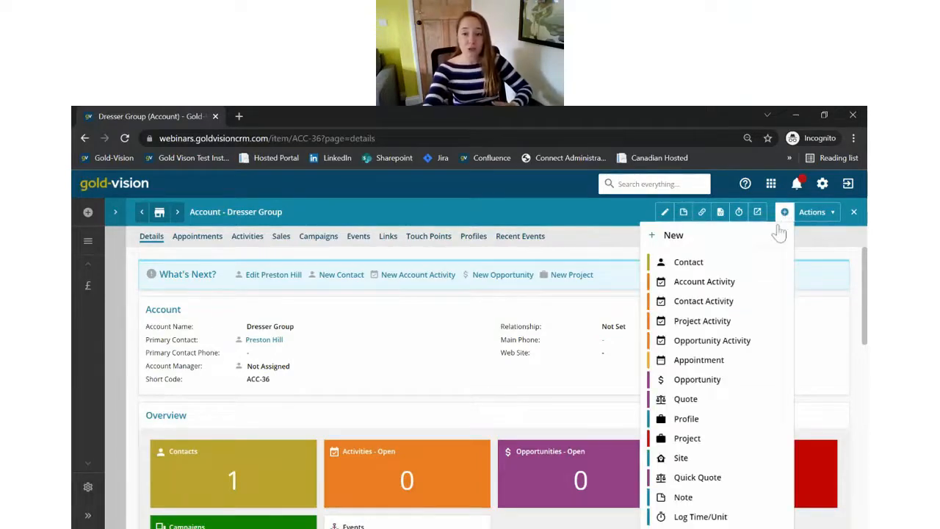
pyautogui.click(757, 262)
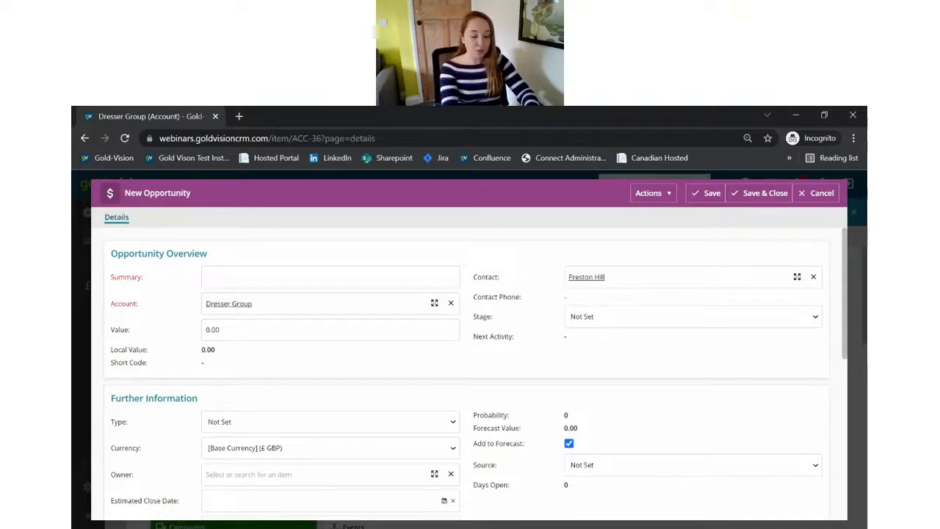
pyautogui.write('3x')
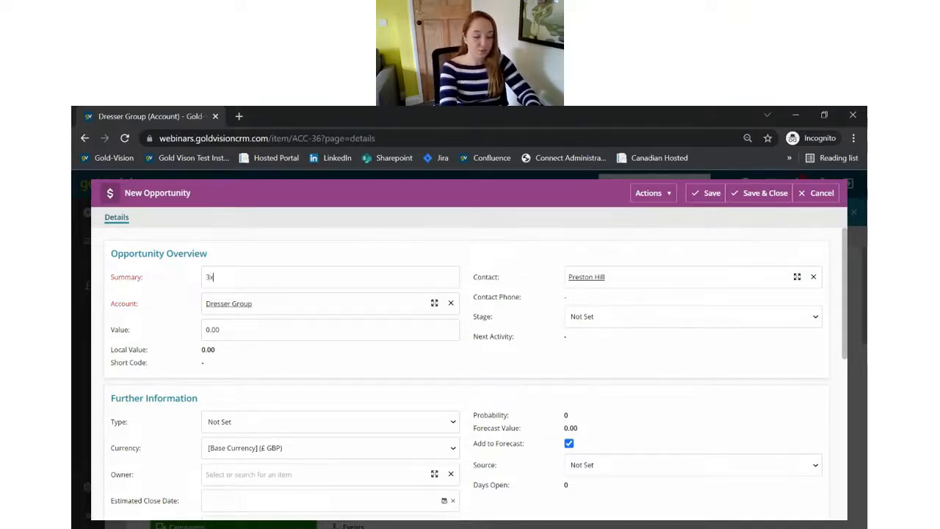
pyautogui.write(' Training Sessions')
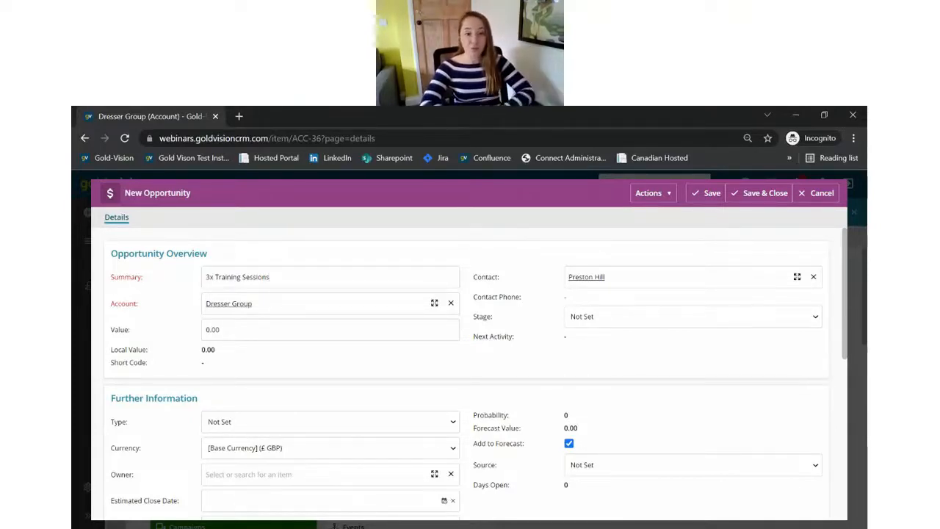
# Step: Set the opportunity value to 300 and the stage to 1. Preliminary (10%)
pyautogui.click(213, 330)
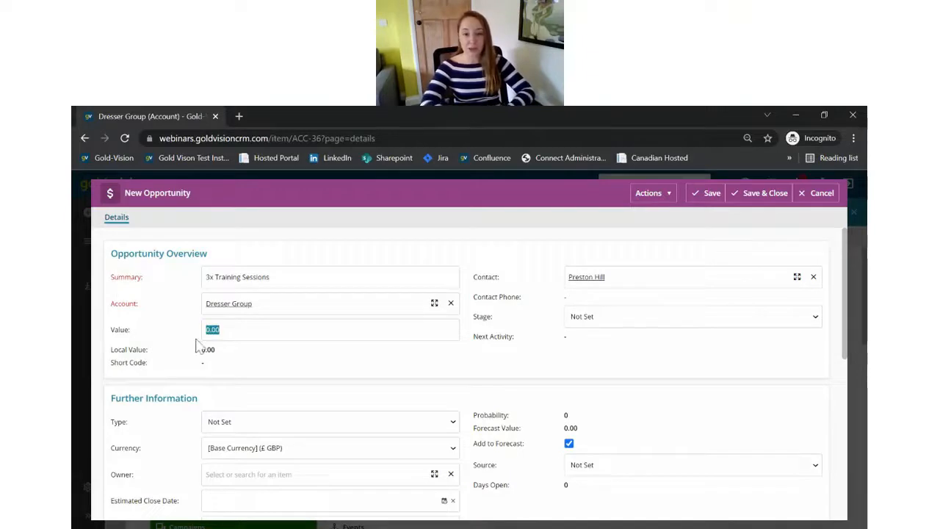
pyautogui.write('300')
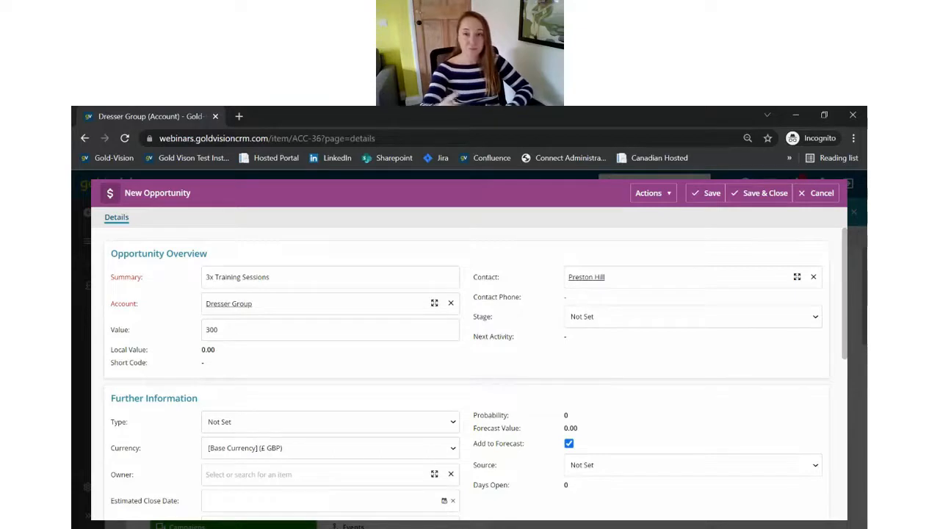
pyautogui.press('Down')
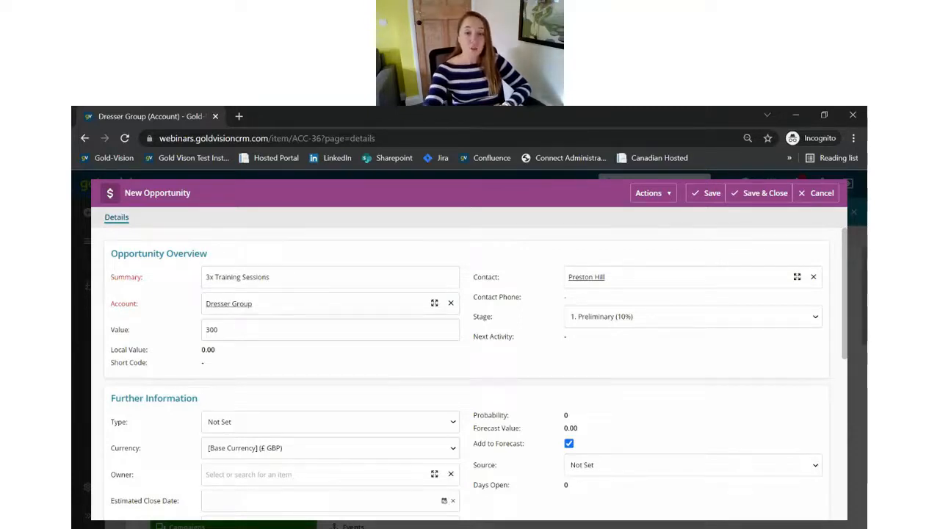
pyautogui.scroll(-1, 414, 380)
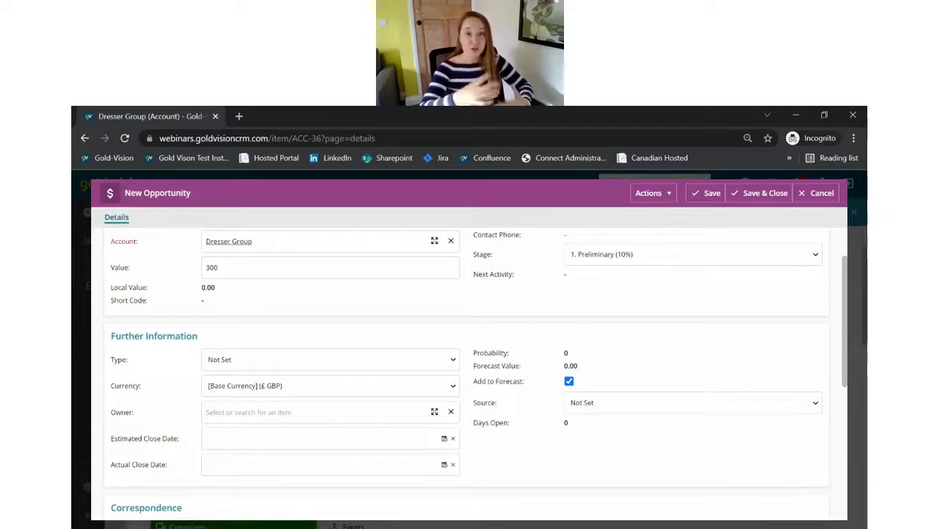
# Step: Set the estimated close date to 29/10/2021 and save the opportunity as OP-02
pyautogui.click(219, 444)
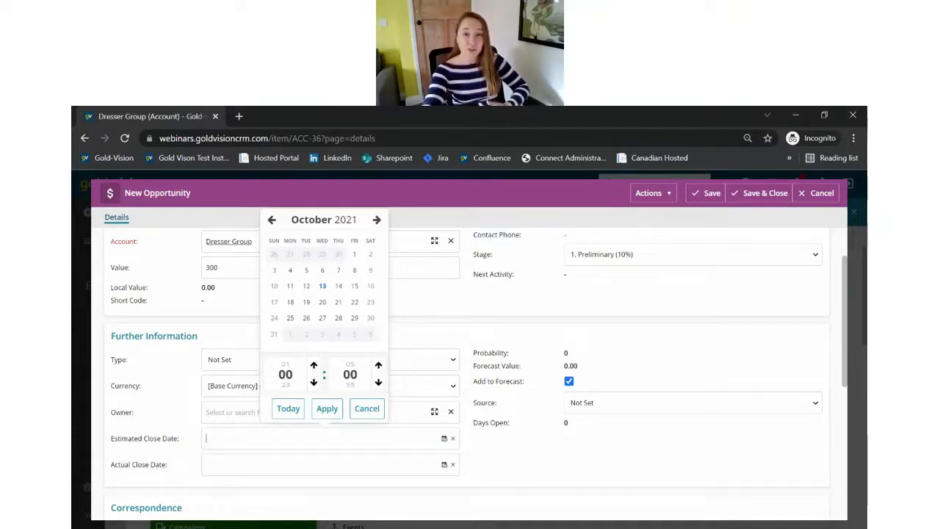
pyautogui.click(355, 320)
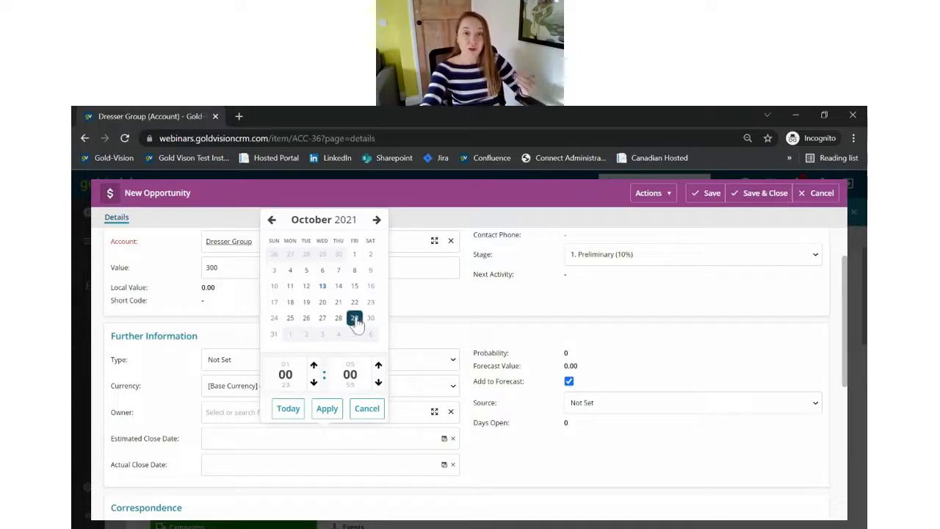
pyautogui.click(331, 410)
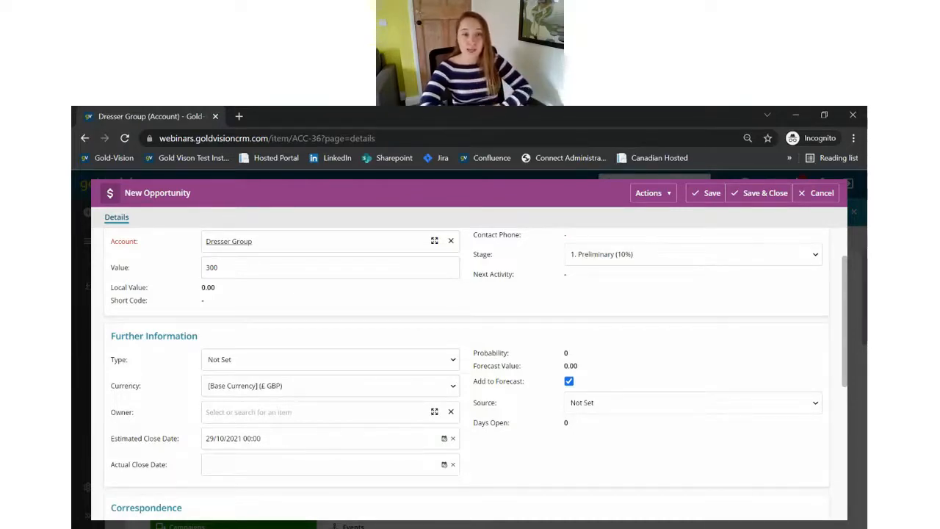
pyautogui.click(707, 193)
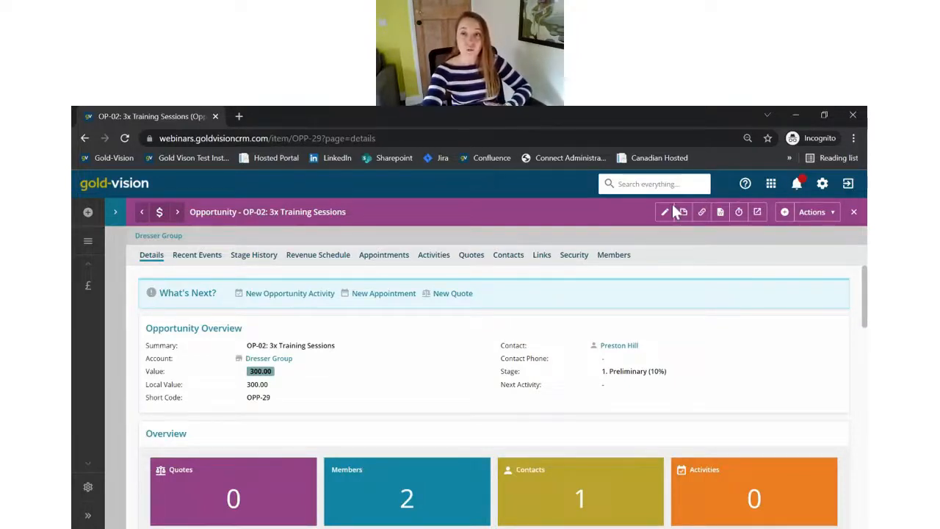
# Step: Start a new opportunity activity with the summary 'Follow Up Call with Preston'
pyautogui.click(784, 212)
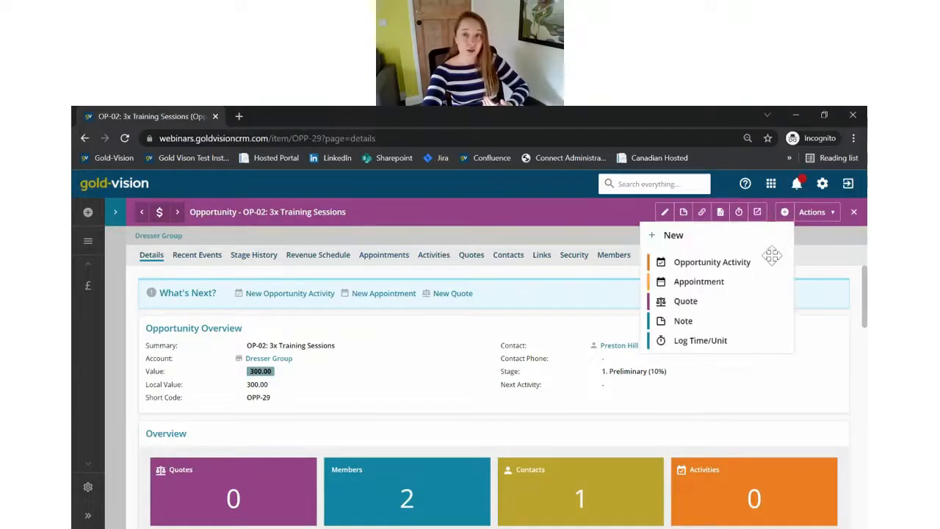
pyautogui.click(712, 262)
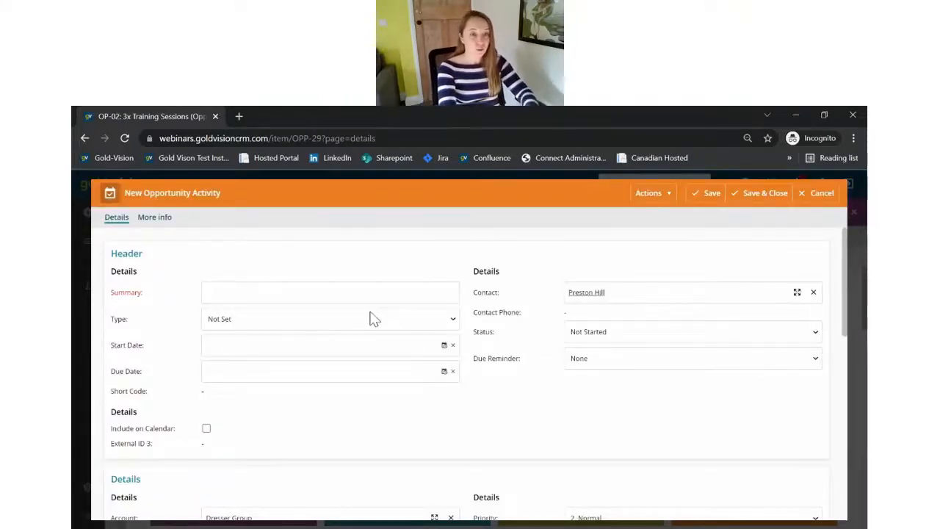
pyautogui.write('Foll')
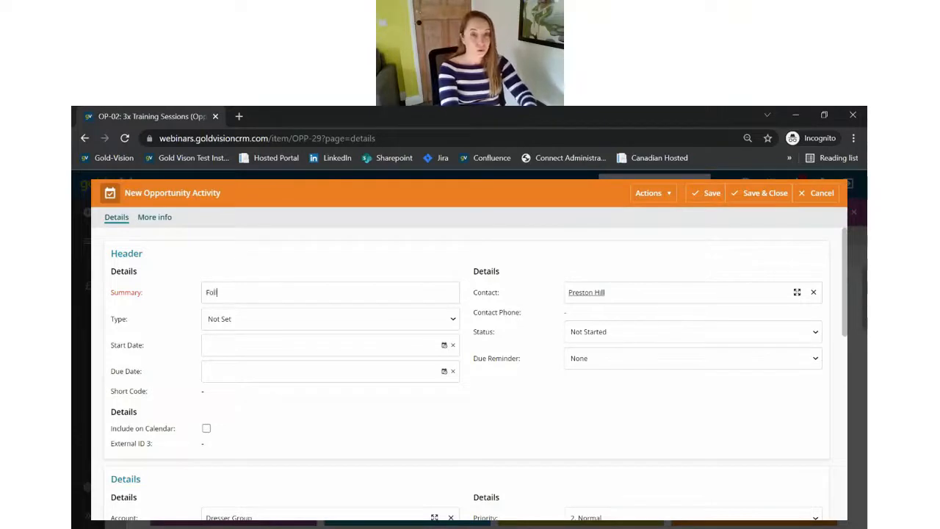
pyautogui.write('ow Up Call with PRe')
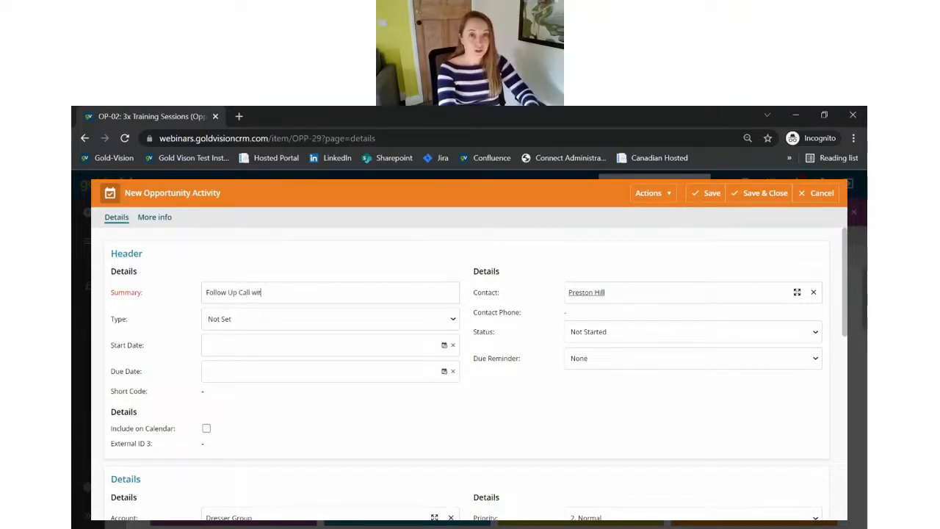
pyautogui.press('BackSpace')
pyautogui.press('BackSpace')
pyautogui.write('reston')
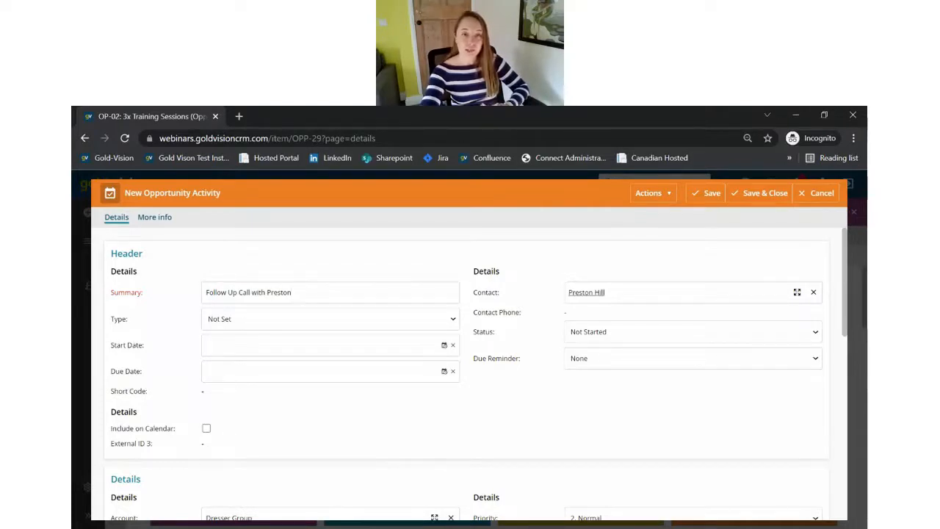
# Step: Set the activity type to Follow-up Call, due 15/10/2021 at 10:00
pyautogui.click(225, 363)
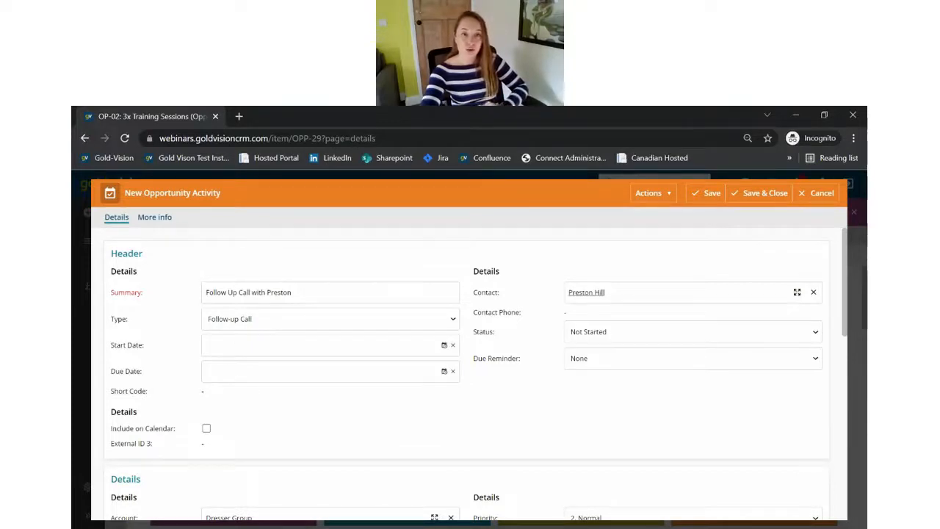
pyautogui.click(235, 379)
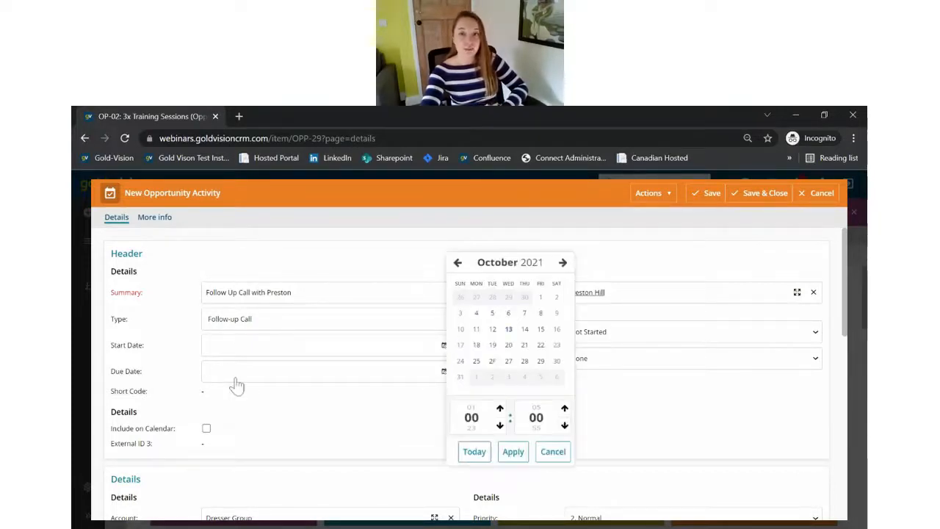
pyautogui.click(542, 332)
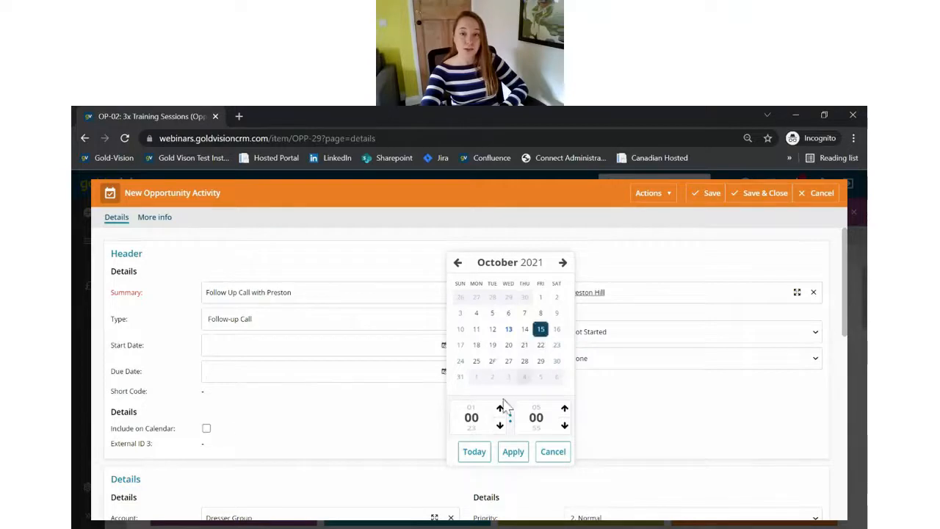
pyautogui.click(500, 408)
pyautogui.click(500, 409)
pyautogui.click(501, 408)
pyautogui.click(500, 408)
pyautogui.click(500, 409)
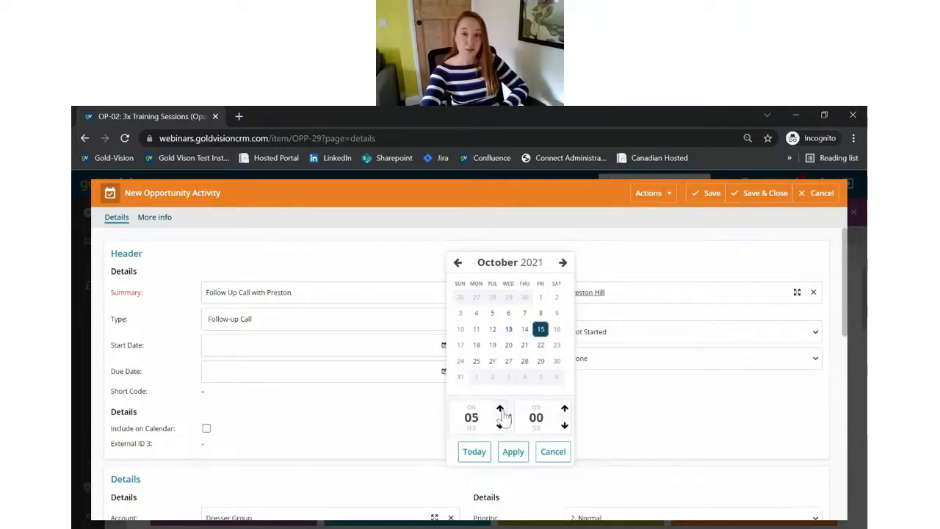
pyautogui.click(501, 409)
pyautogui.click(500, 409)
pyautogui.click(500, 408)
pyautogui.click(500, 408)
pyautogui.click(500, 408)
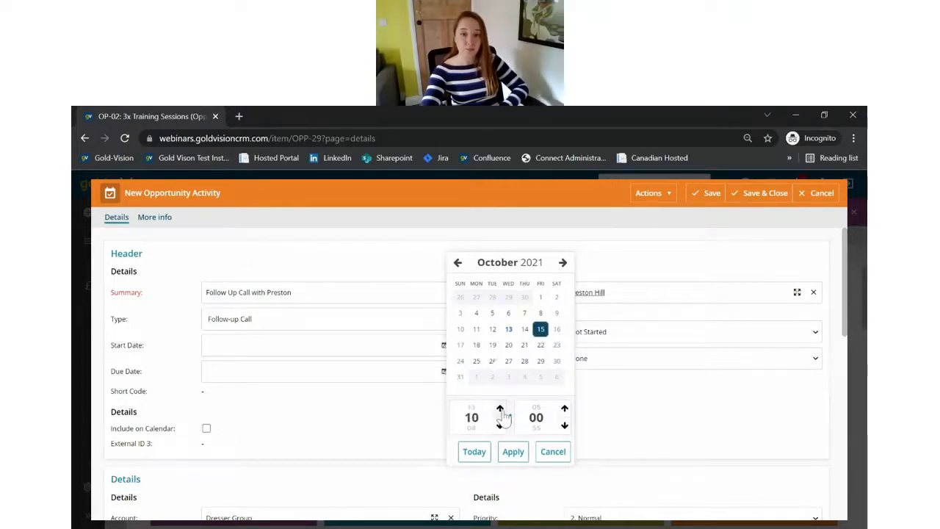
pyautogui.click(513, 452)
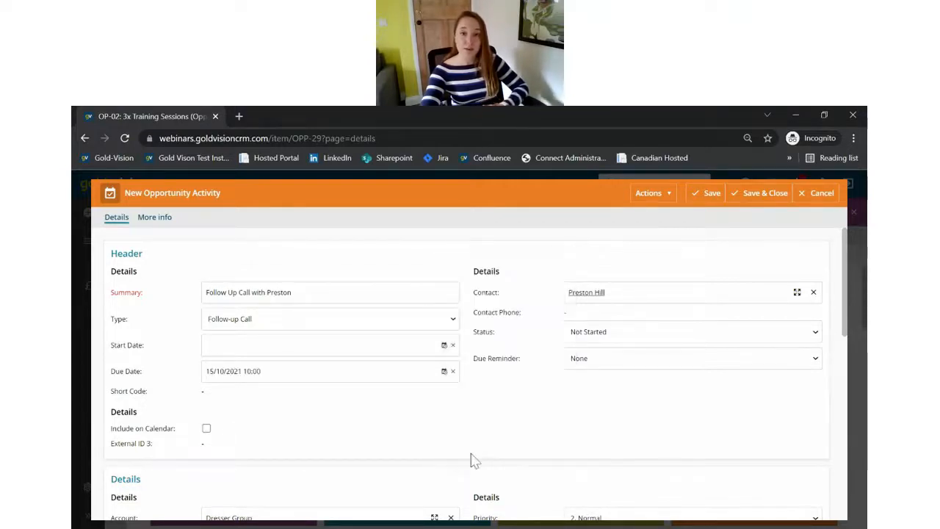
# Step: Give the activity a 1 Hour due reminder and save it to the opportunity
pyautogui.click(594, 360)
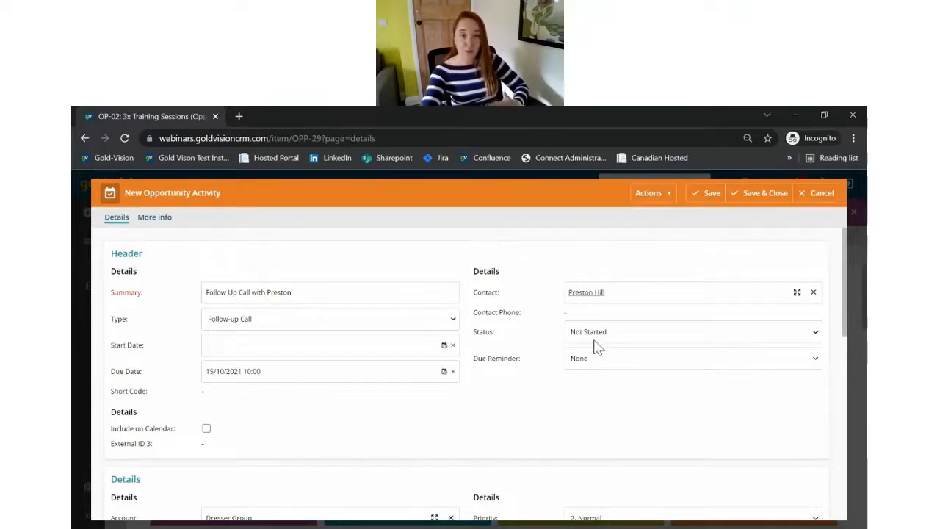
pyautogui.click(599, 237)
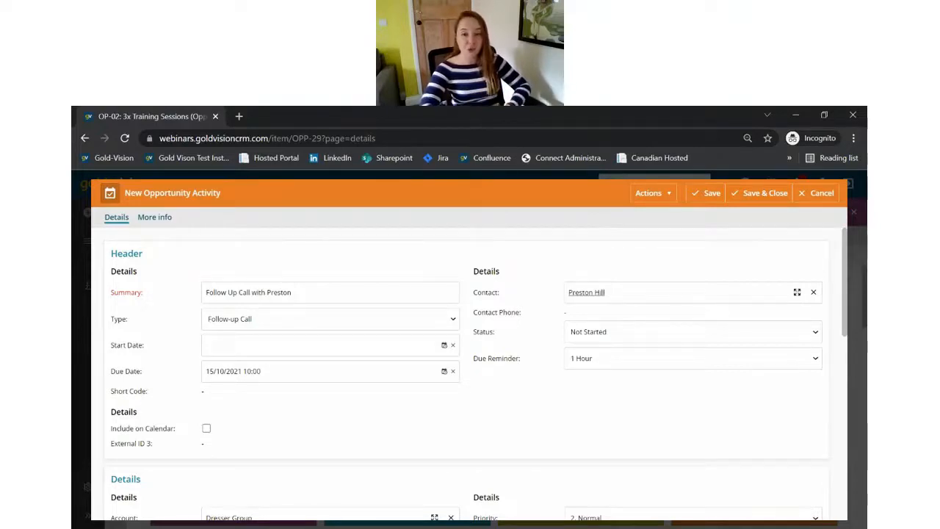
pyautogui.click(742, 203)
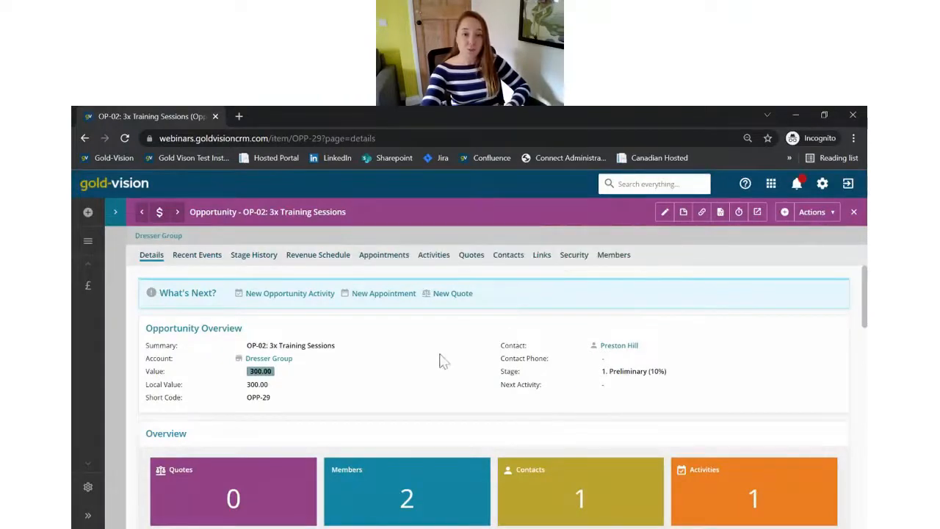
pyautogui.scroll(-1, 441, 361)
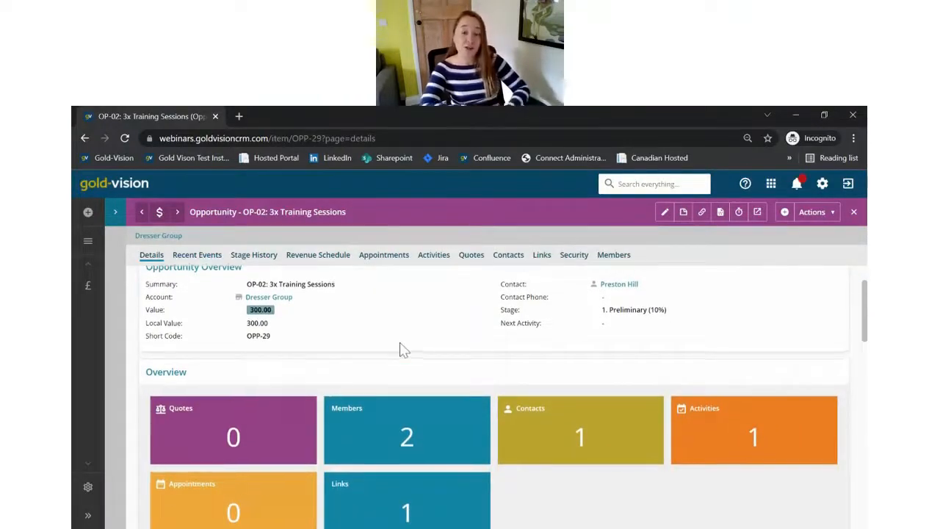
pyautogui.scroll(1, 403, 350)
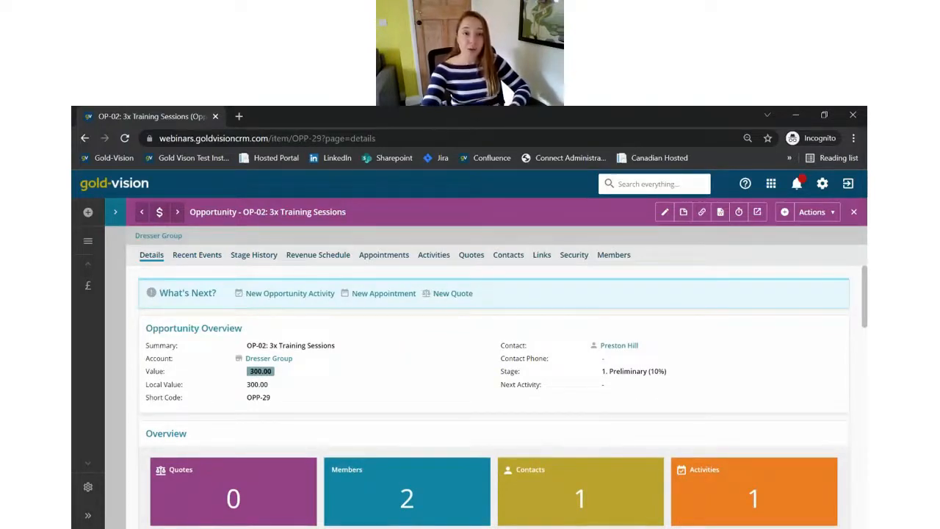
# Step: Reload the 3x Training Sessions opportunity and scroll through its tiles and Documents section
pyautogui.click(89, 243)
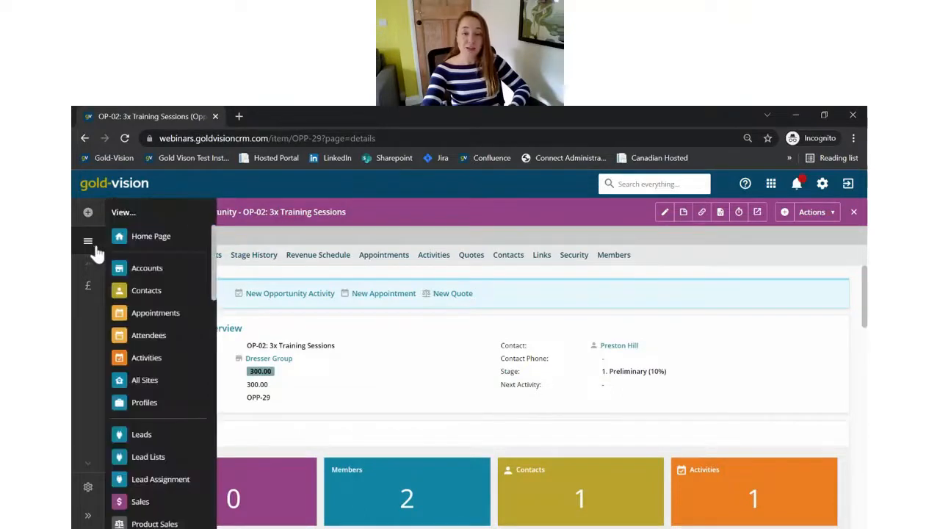
pyautogui.click(174, 323)
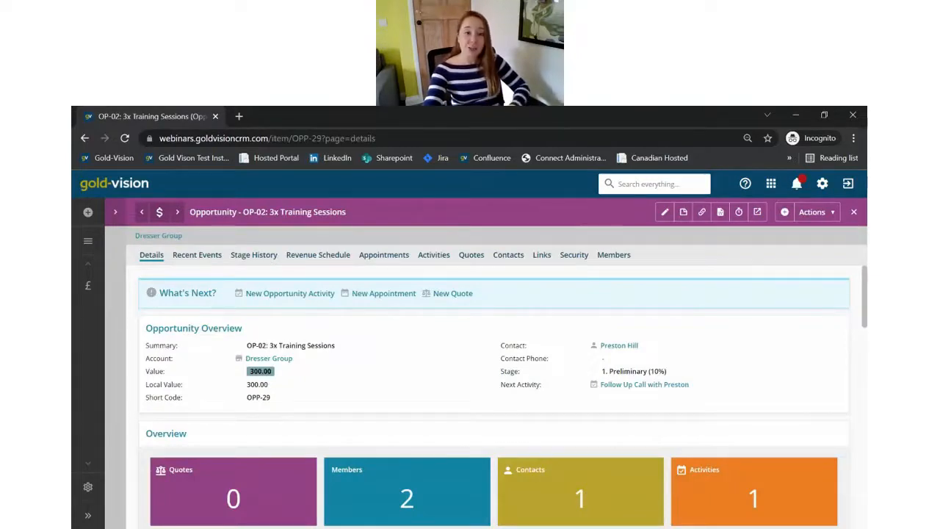
pyautogui.scroll(-3, 379, 293)
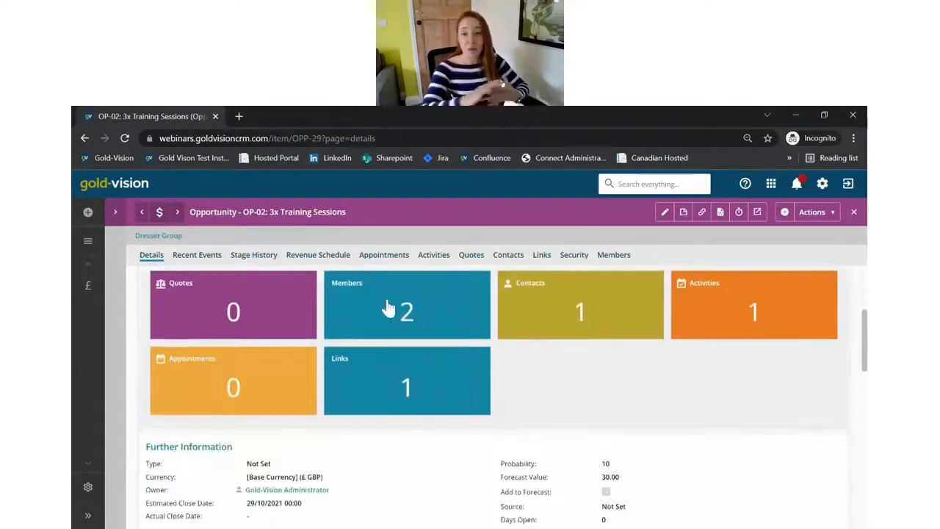
pyautogui.scroll(-5, 388, 308)
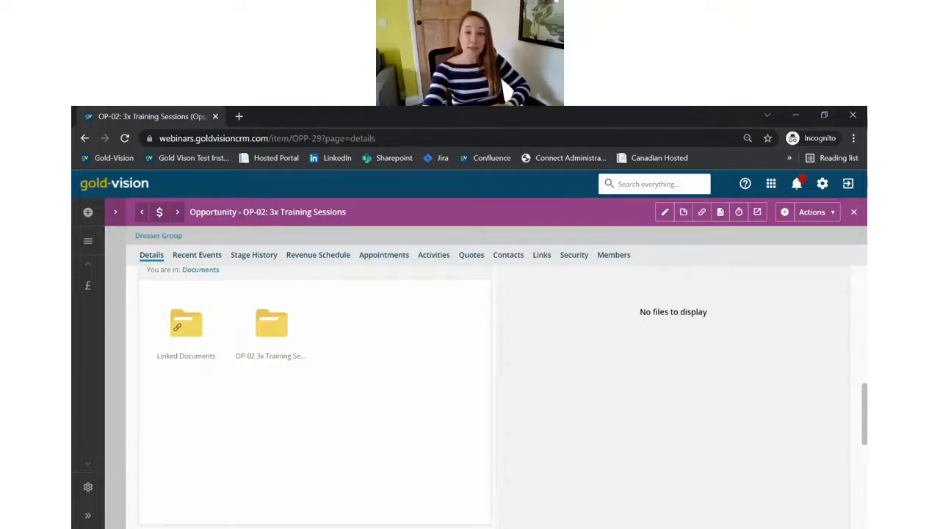
pyautogui.scroll(1, 547, 353)
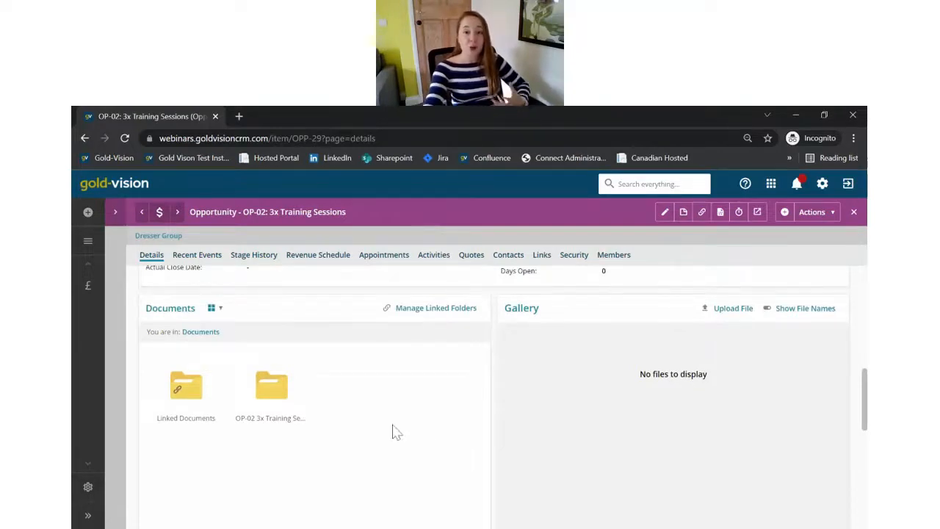
pyautogui.scroll(6, 392, 432)
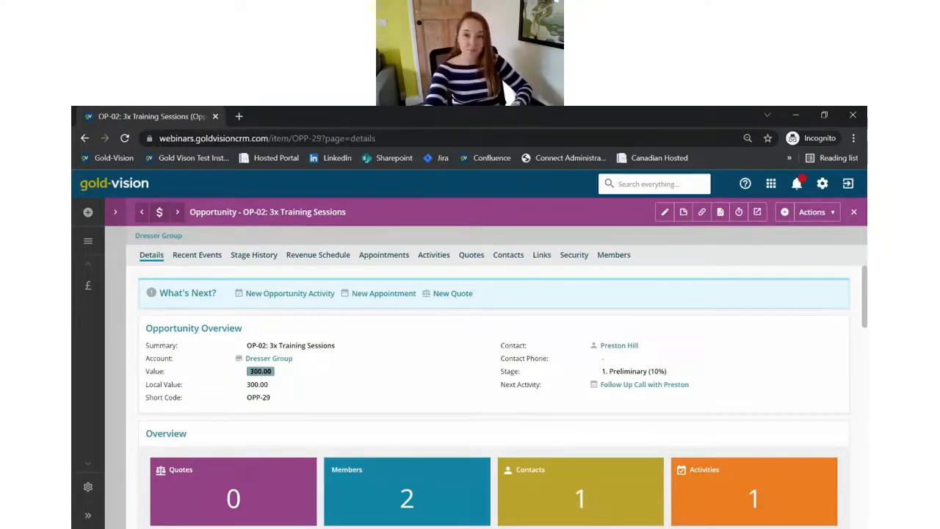
# Step: Change the opportunity stage from Preliminary to 3. Proposed (50%) and save
pyautogui.click(665, 211)
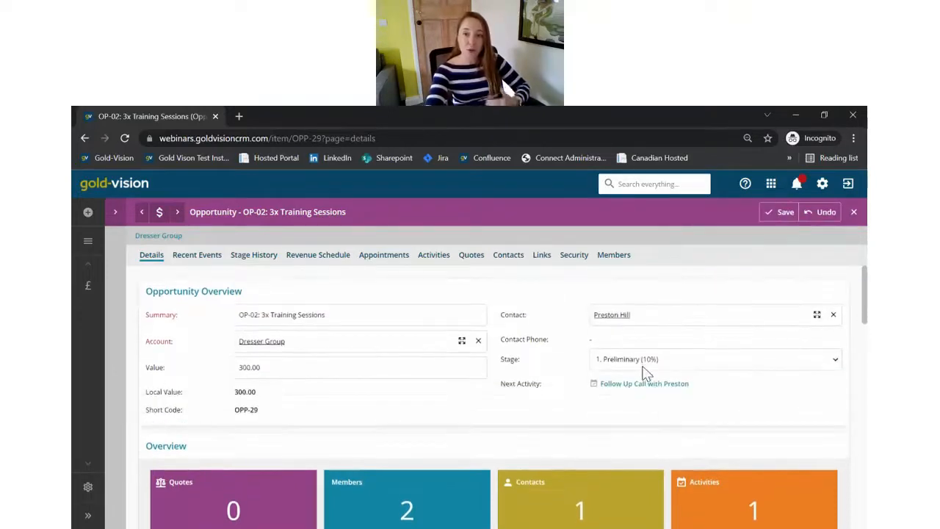
pyautogui.click(638, 412)
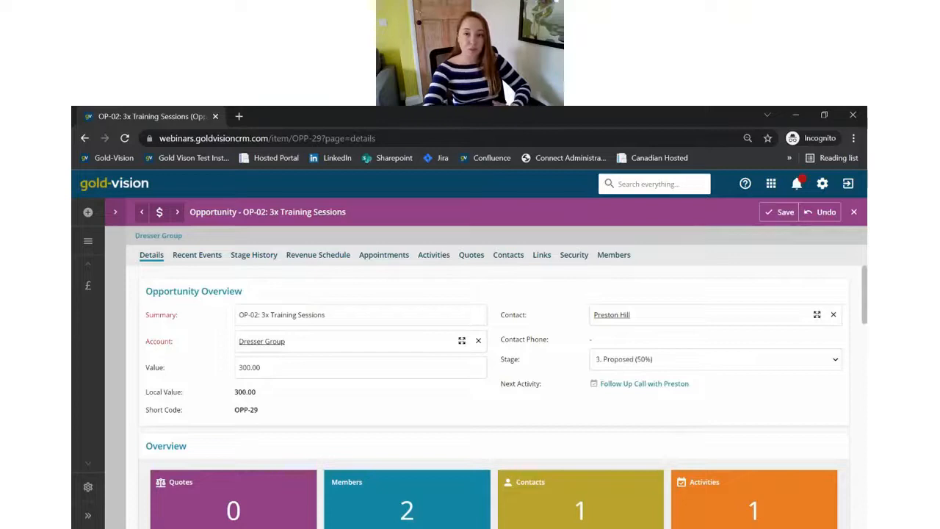
pyautogui.click(780, 213)
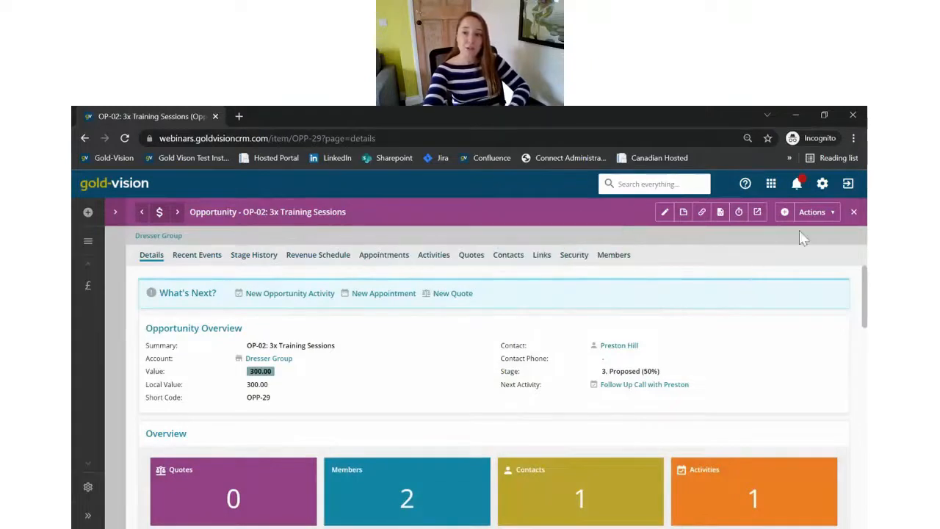
pyautogui.click(786, 217)
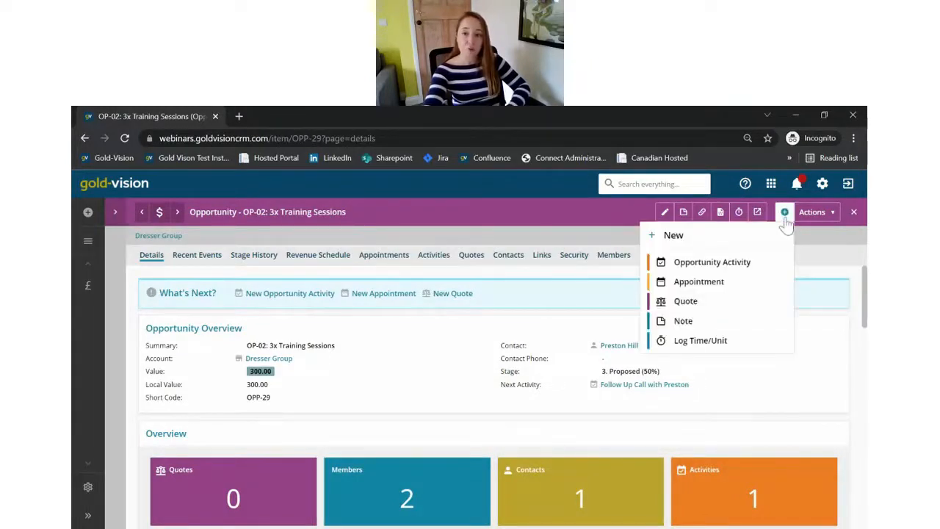
# Step: Save a new quote '3 x training' for Dresser Group linked to OP-02
pyautogui.click(687, 302)
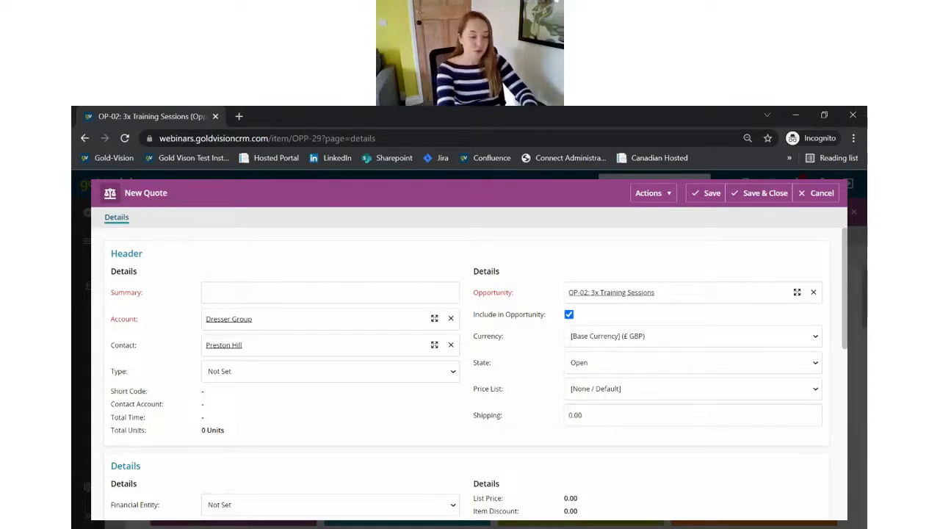
pyautogui.write('3 x')
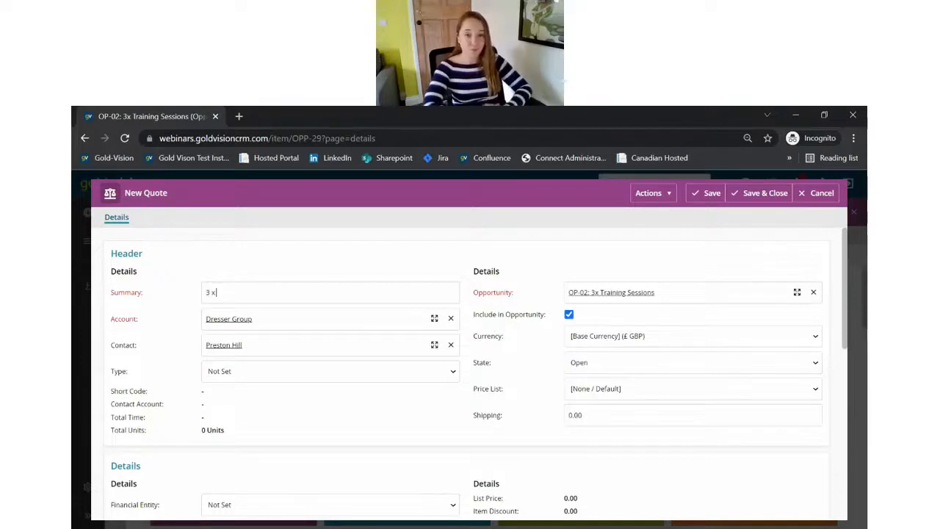
pyautogui.write(' training')
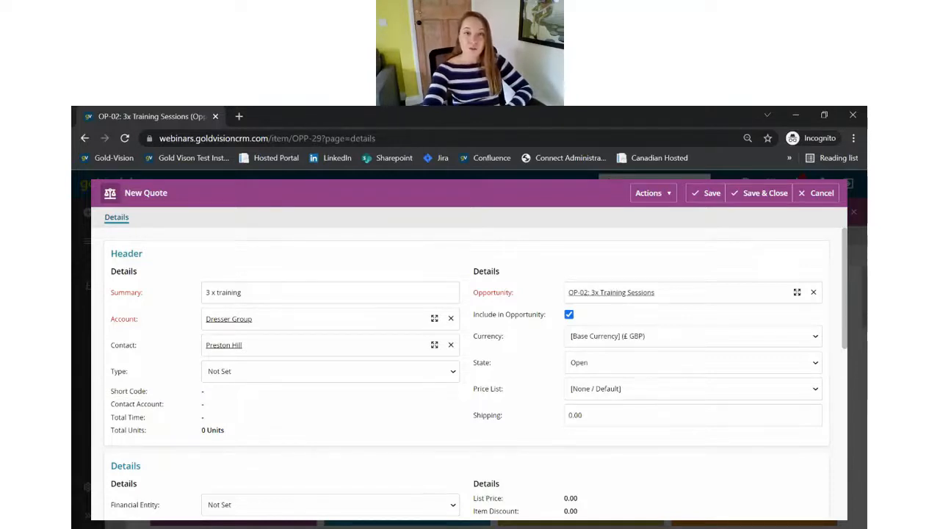
pyautogui.click(703, 197)
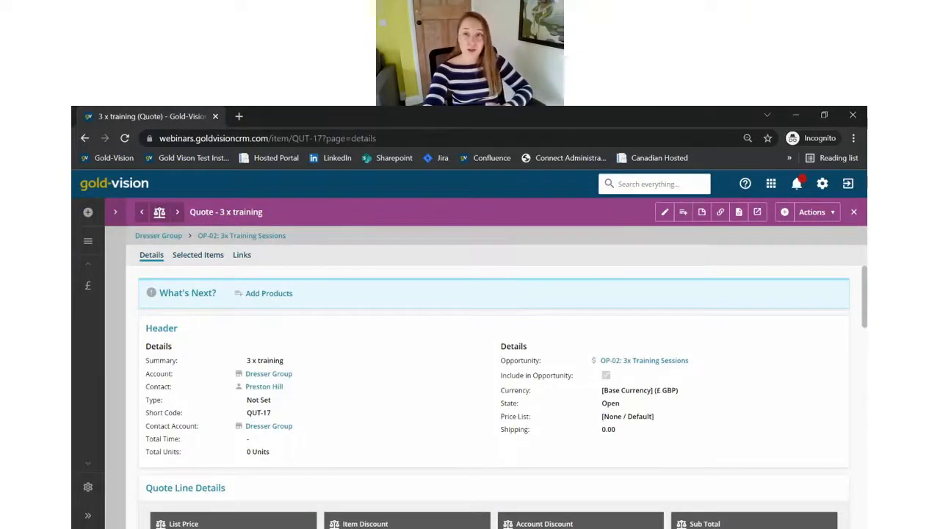
# Step: Add the Consultancy product to the quote, check the 1,800 total, then open Generate Document
pyautogui.click(683, 215)
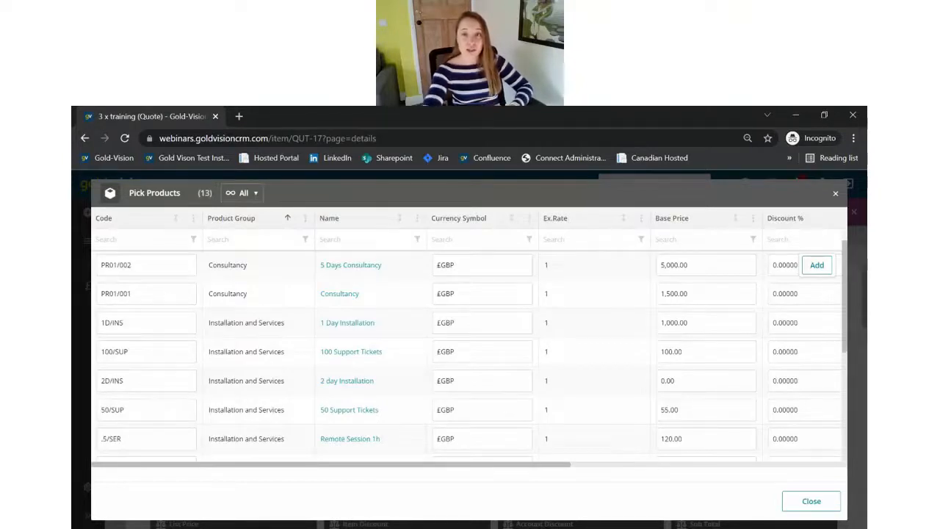
pyautogui.moveTo(625, 287)
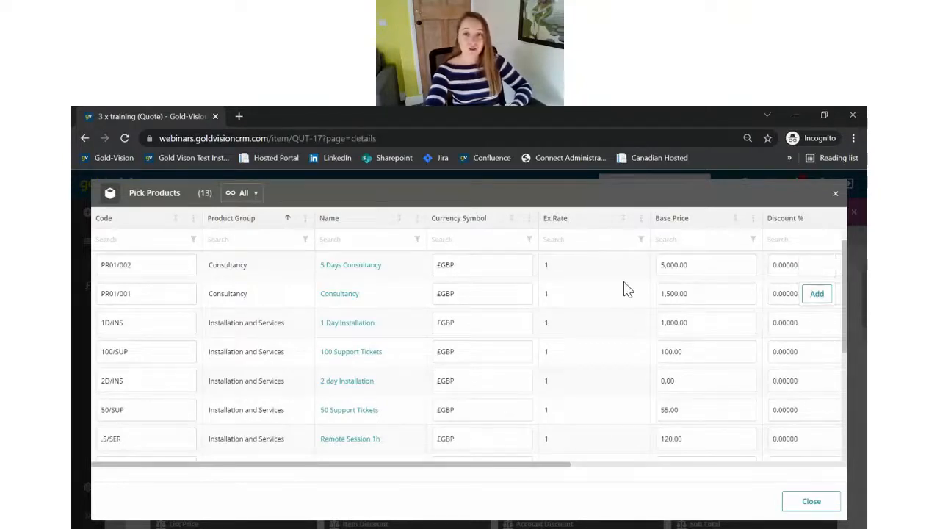
pyautogui.click(815, 295)
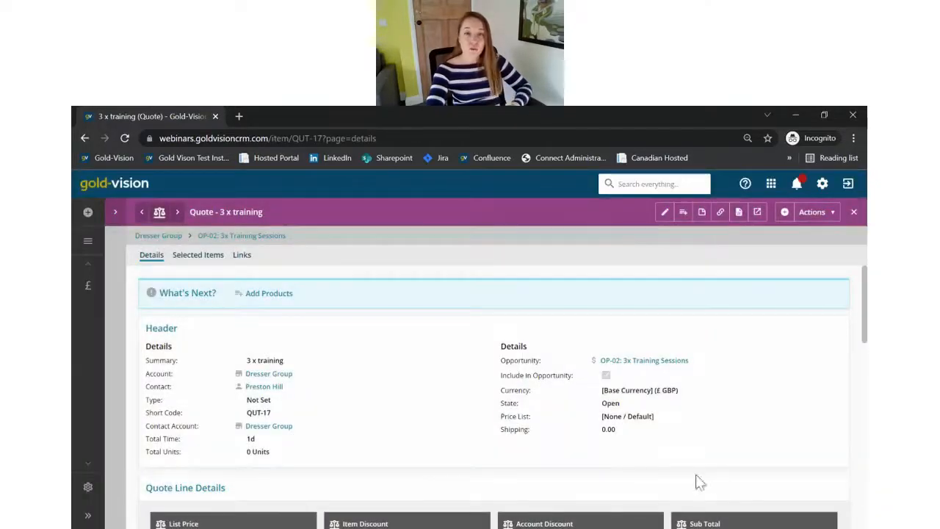
pyautogui.scroll(-1, 403, 407)
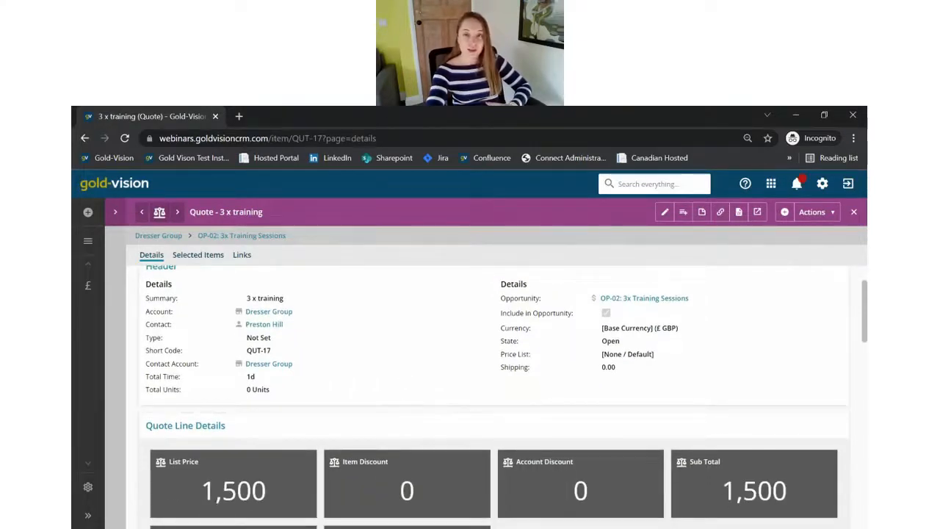
pyautogui.scroll(-4, 401, 406)
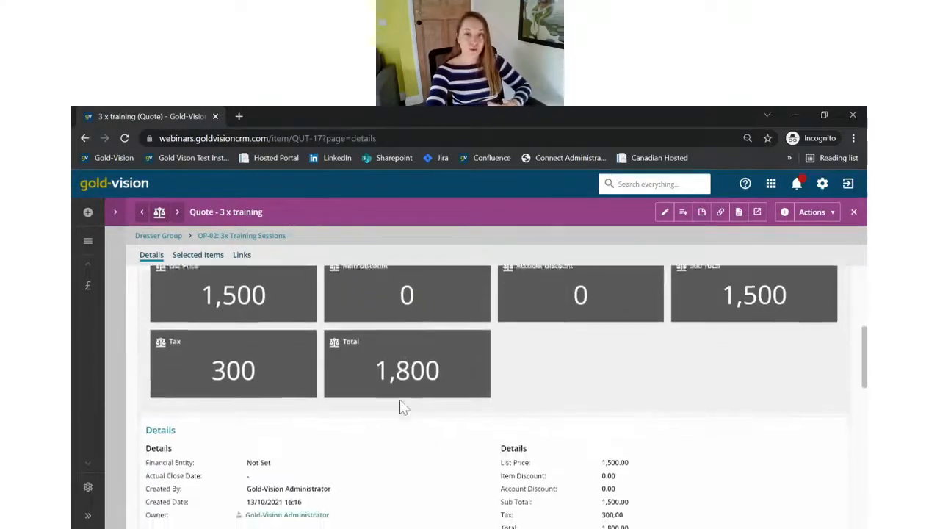
pyautogui.scroll(-1, 403, 408)
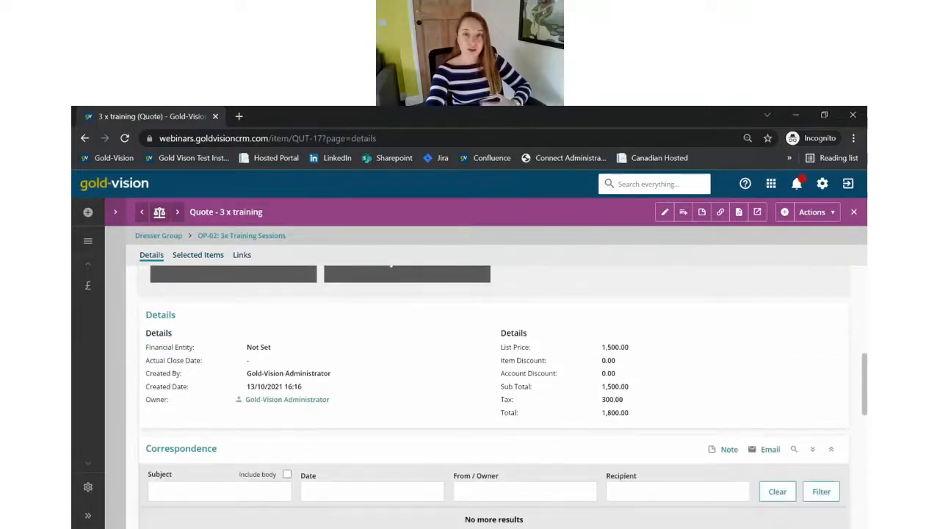
pyautogui.scroll(3, 401, 406)
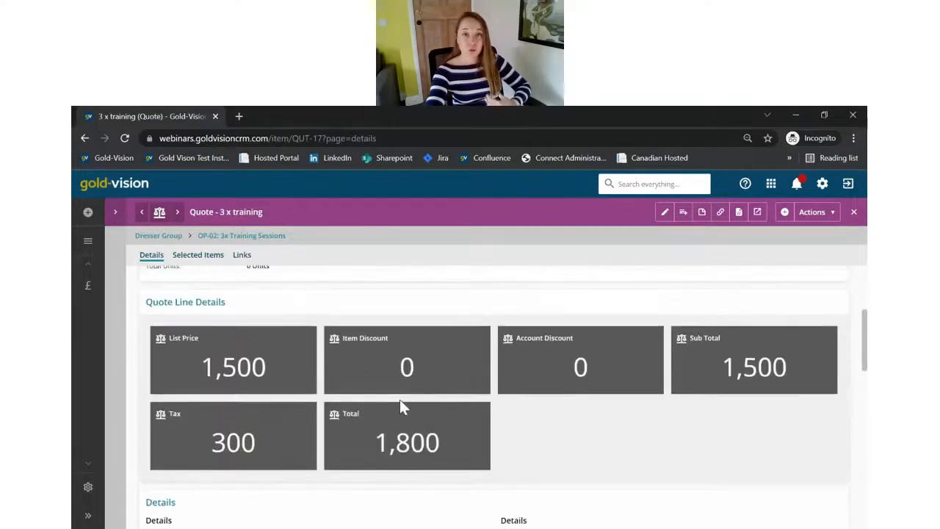
pyautogui.scroll(3, 401, 406)
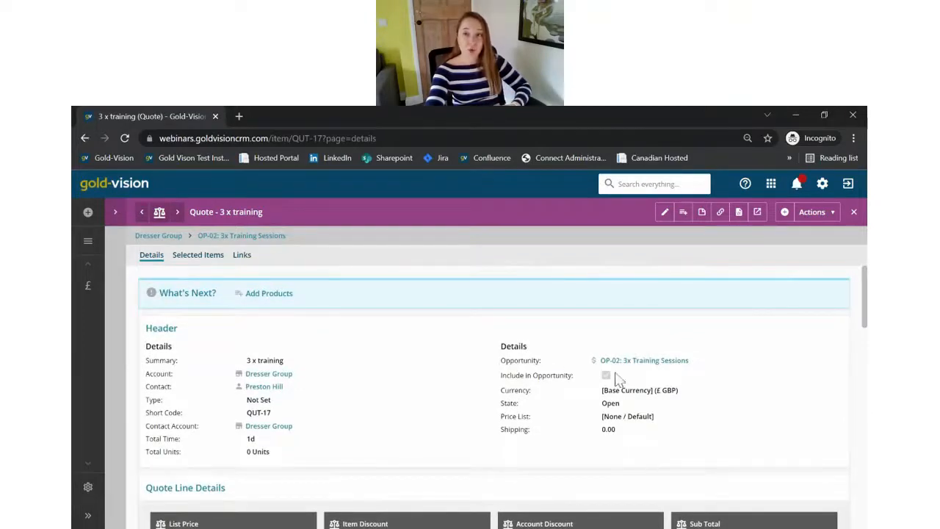
pyautogui.click(739, 213)
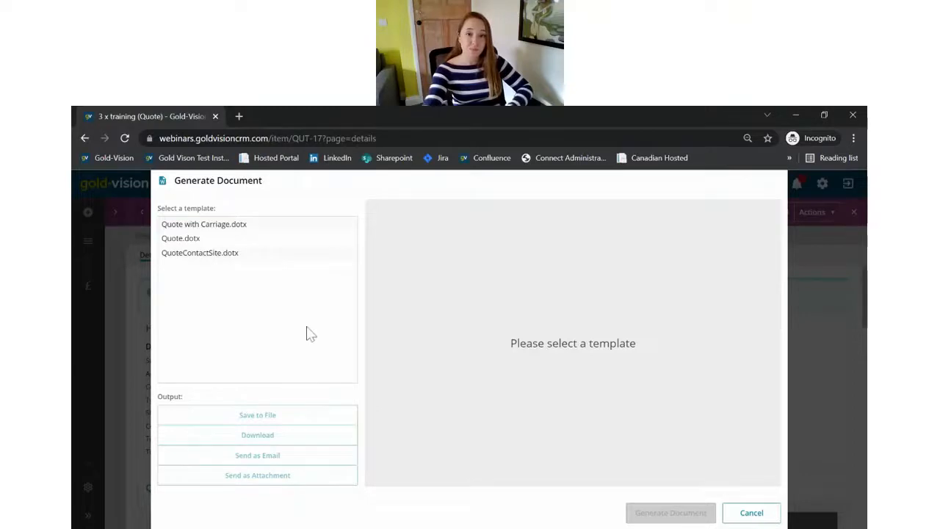
# Step: Preview quote QUT-17 with the Quote.dotx template, then cancel without generating a document
pyautogui.click(196, 243)
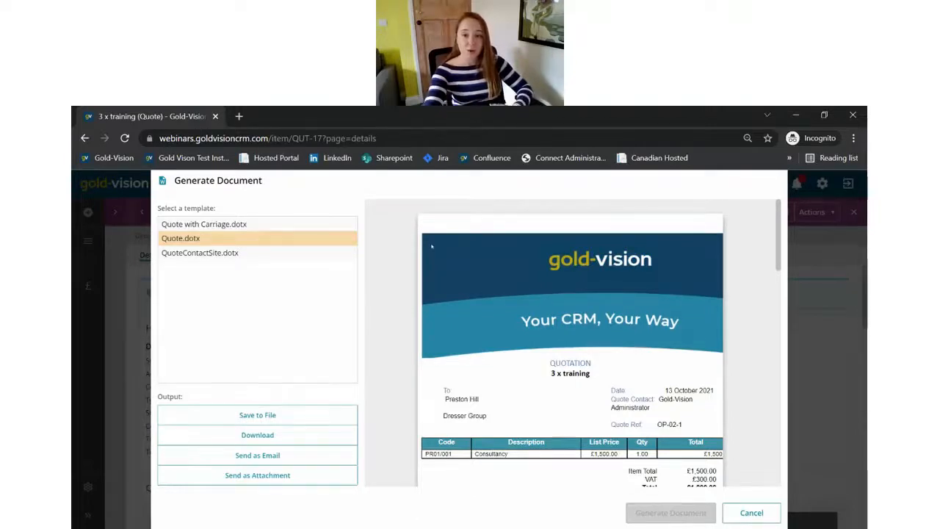
pyautogui.scroll(-1, 566, 360)
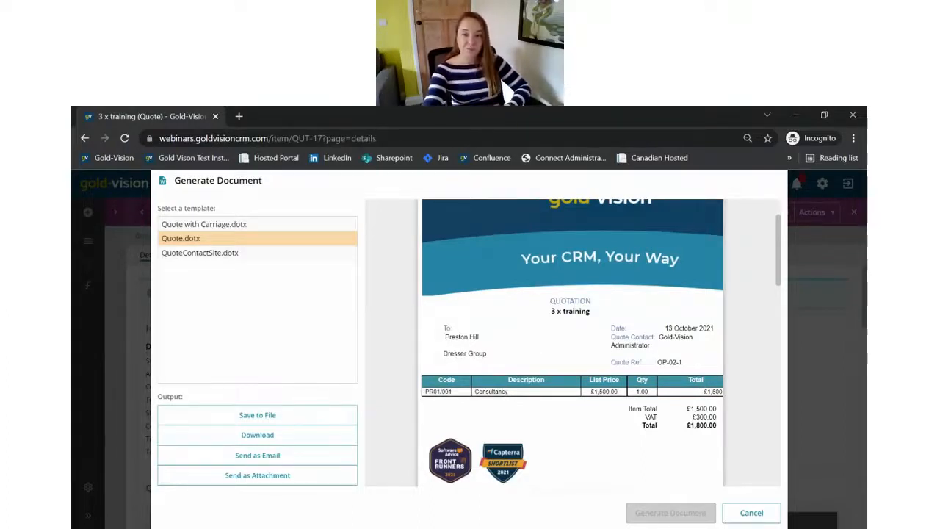
pyautogui.click(740, 517)
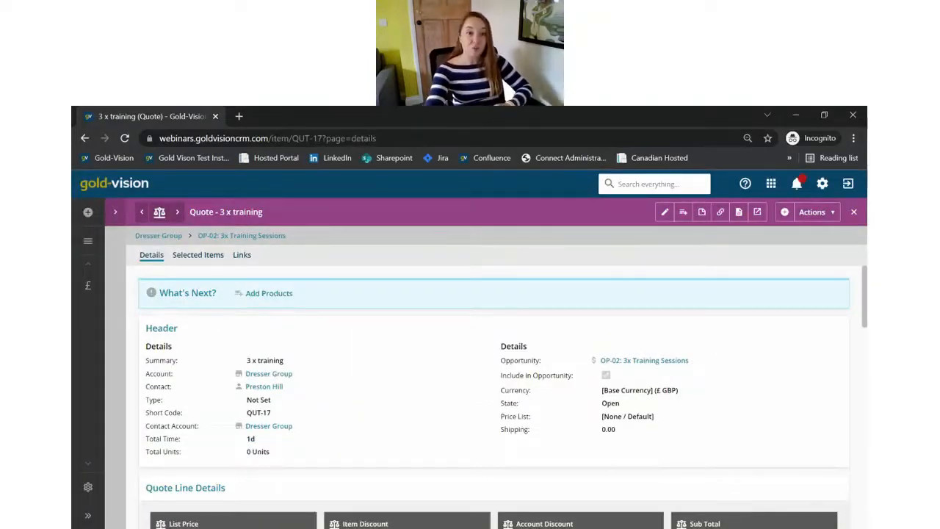
# Step: Go Home and review the Sales Dashboard: Open Forecast Value 50,460.40, Value Won This Year 112,800
pyautogui.click(114, 185)
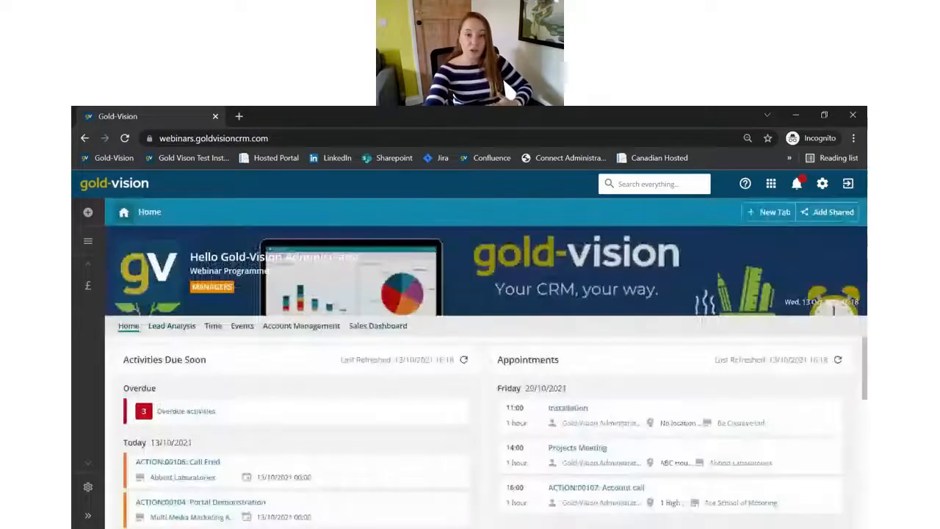
pyautogui.click(369, 328)
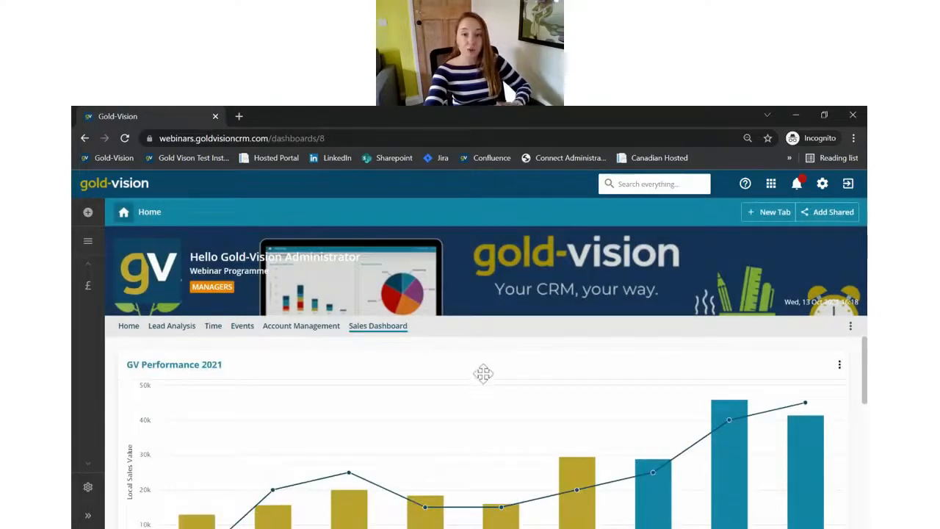
pyautogui.scroll(-1, 492, 368)
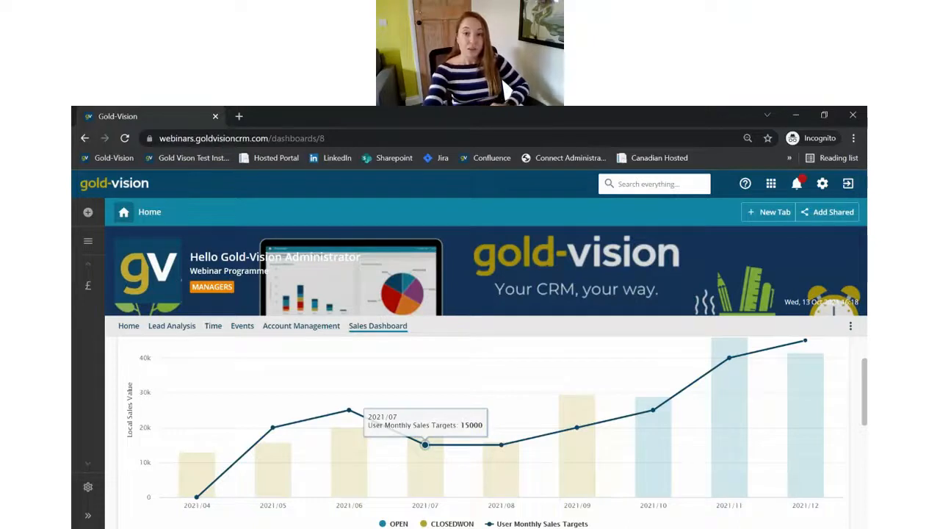
pyautogui.scroll(-1, 408, 380)
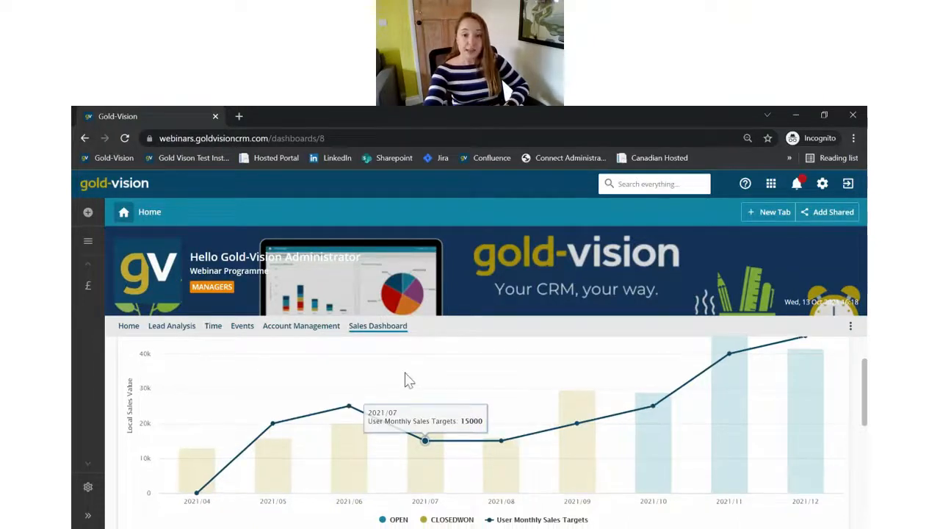
pyautogui.scroll(-5, 409, 380)
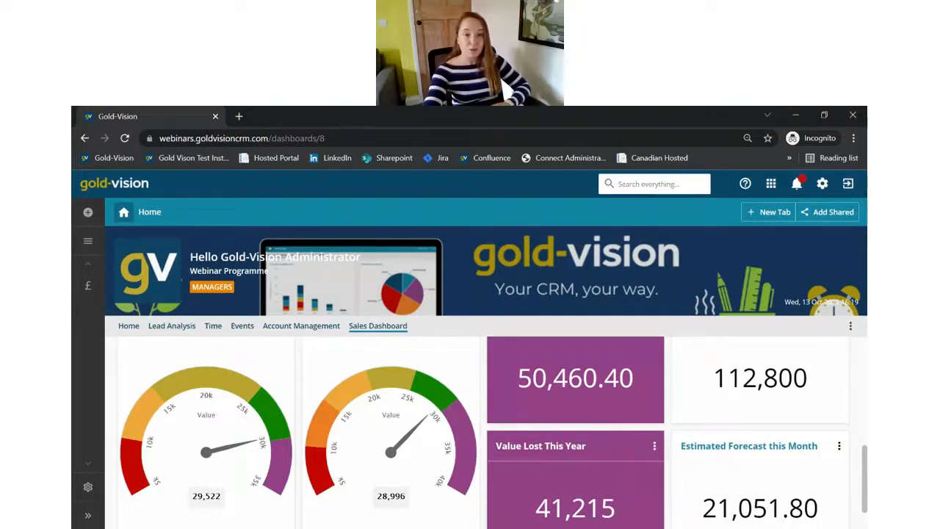
pyautogui.scroll(1, 292, 390)
pyautogui.scroll(-2, 213, 386)
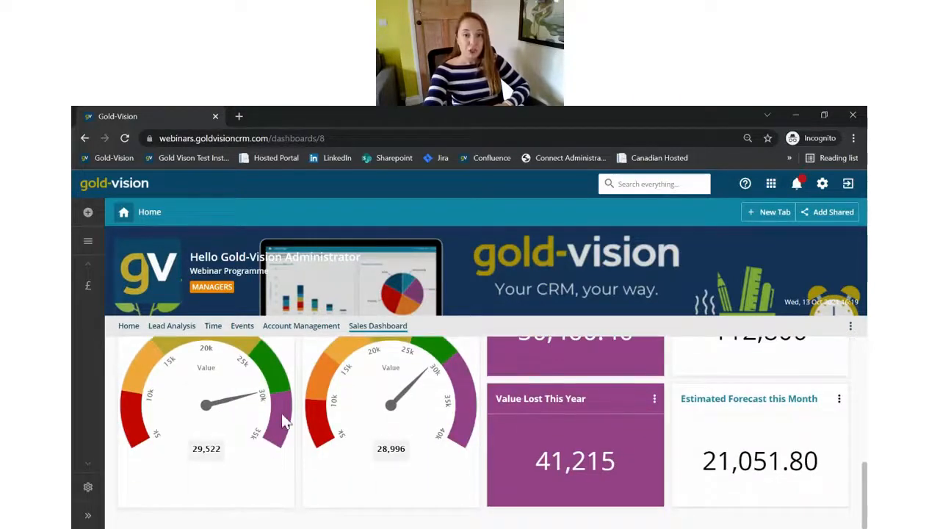
pyautogui.scroll(2, 355, 426)
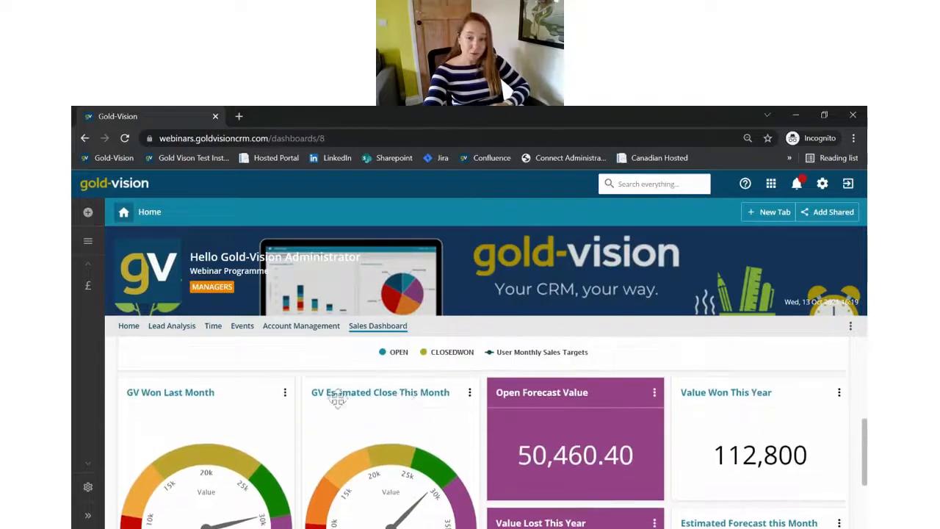
pyautogui.scroll(-1, 422, 408)
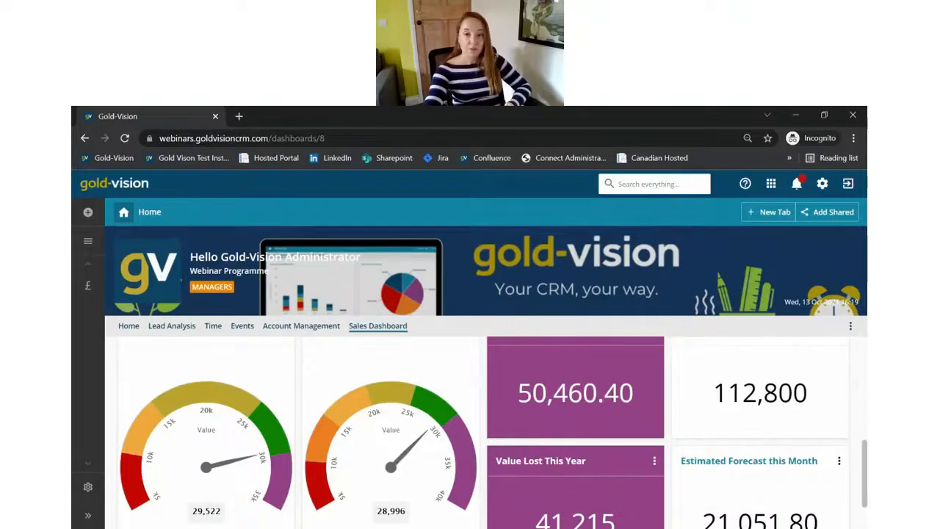
pyautogui.scroll(1, 460, 399)
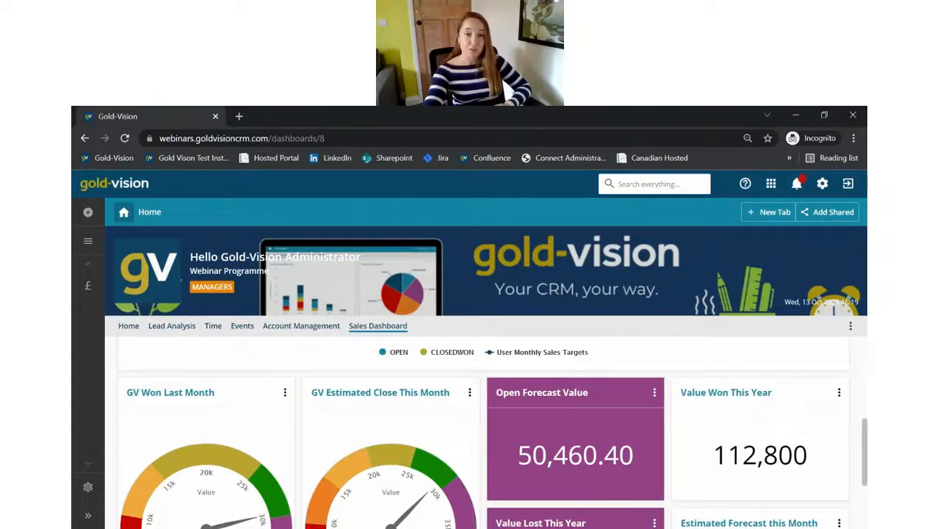
# Step: Drill into Open Forecast Value to list the 11 open opportunities, then show the navigation menu
pyautogui.click(570, 470)
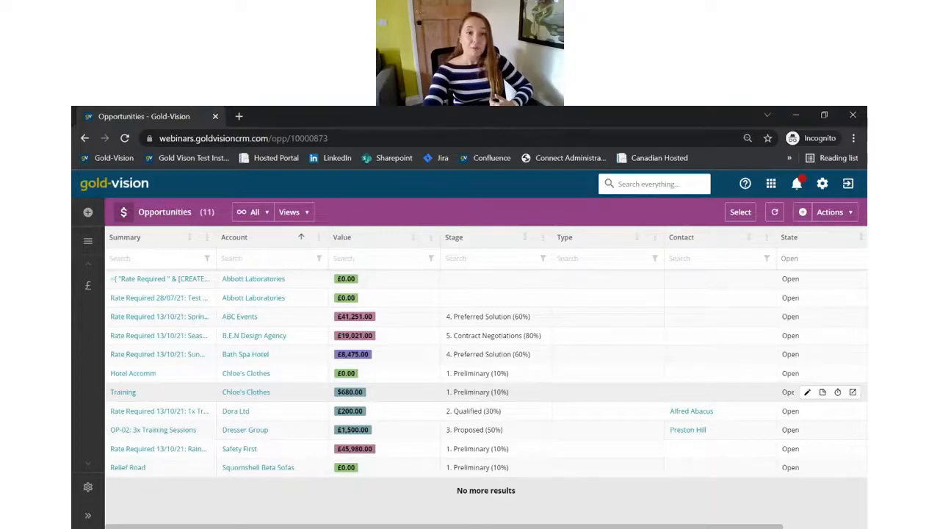
pyautogui.click(83, 250)
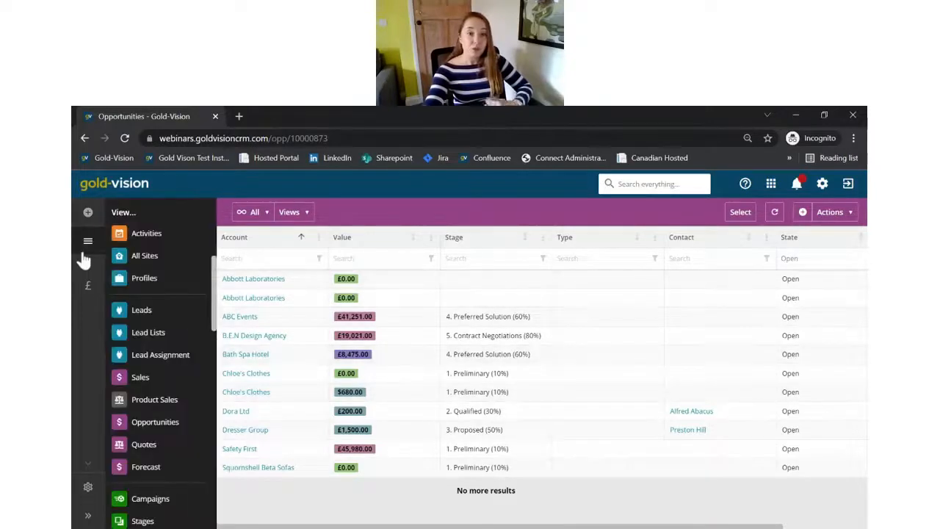